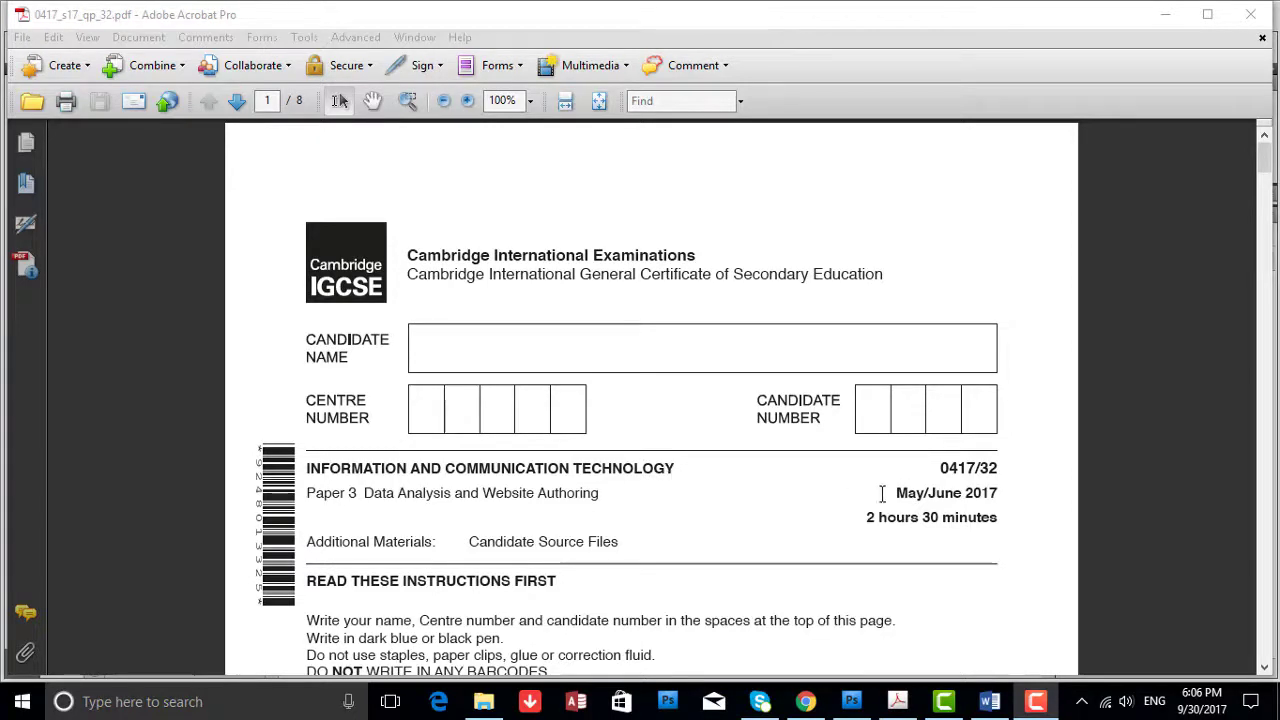
Highlight the exam date, duration and Paper 3 code 0417/32, then scroll toward page 2.
{"action": "left_click_drag", "start_coordinate": [882, 493], "coordinate": [947, 497]}
{"action": "left_click", "coordinate": [431, 530]}
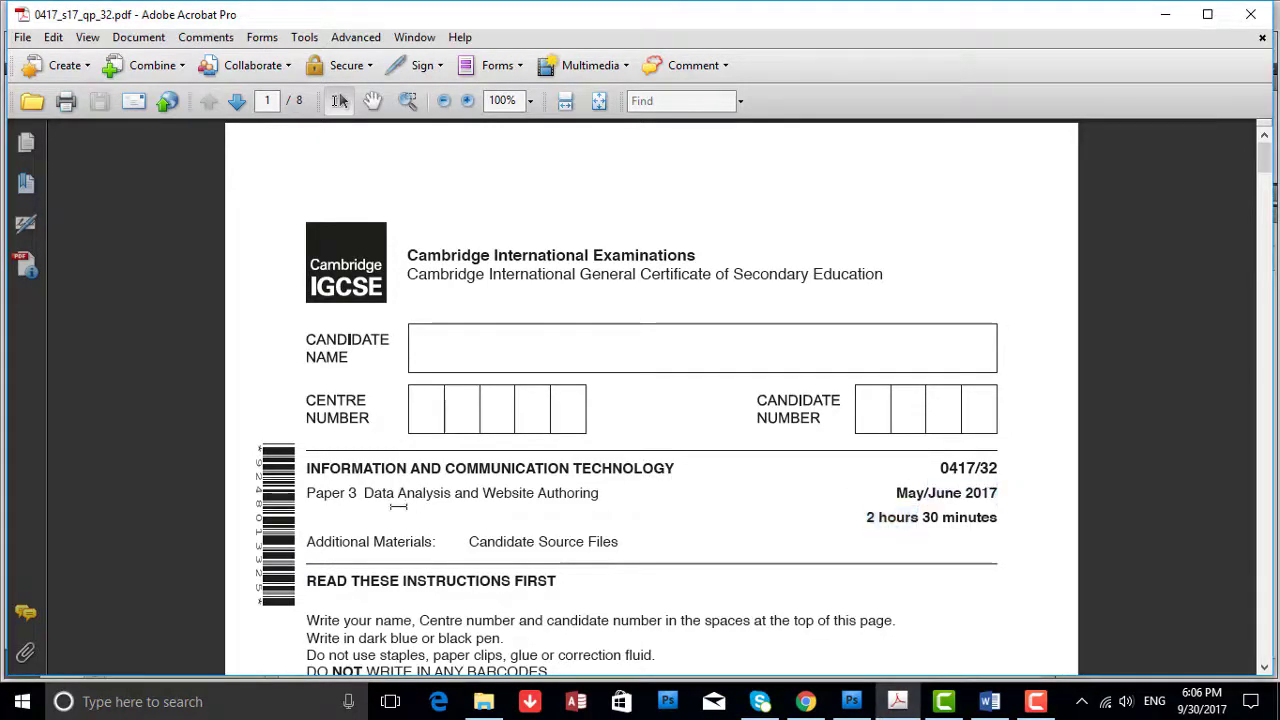
{"action": "left_click_drag", "start_coordinate": [358, 493], "coordinate": [651, 497]}
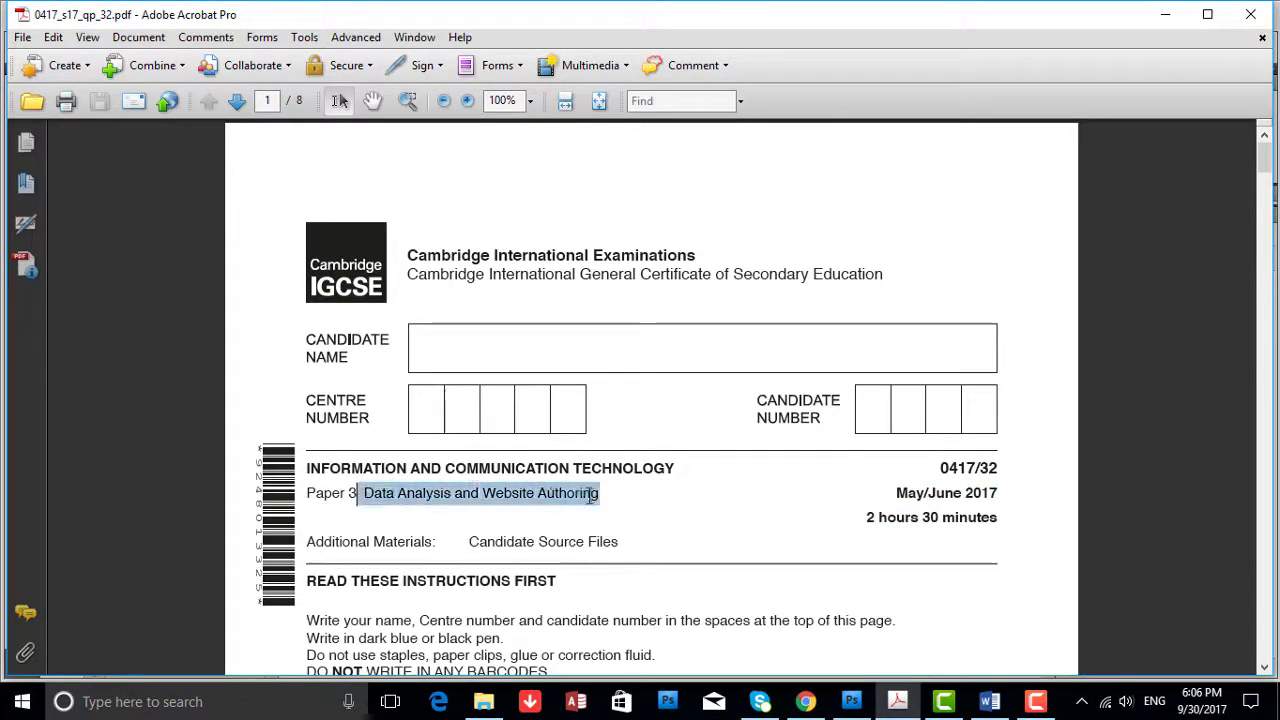
{"action": "left_click", "coordinate": [646, 515]}
{"action": "scroll", "coordinate": [650, 515], "scroll_direction": "down", "scroll_amount": 4}
{"action": "scroll", "coordinate": [693, 495], "scroll_direction": "down", "scroll_amount": 5}
{"action": "scroll", "coordinate": [693, 495], "scroll_direction": "down", "scroll_amount": 4}
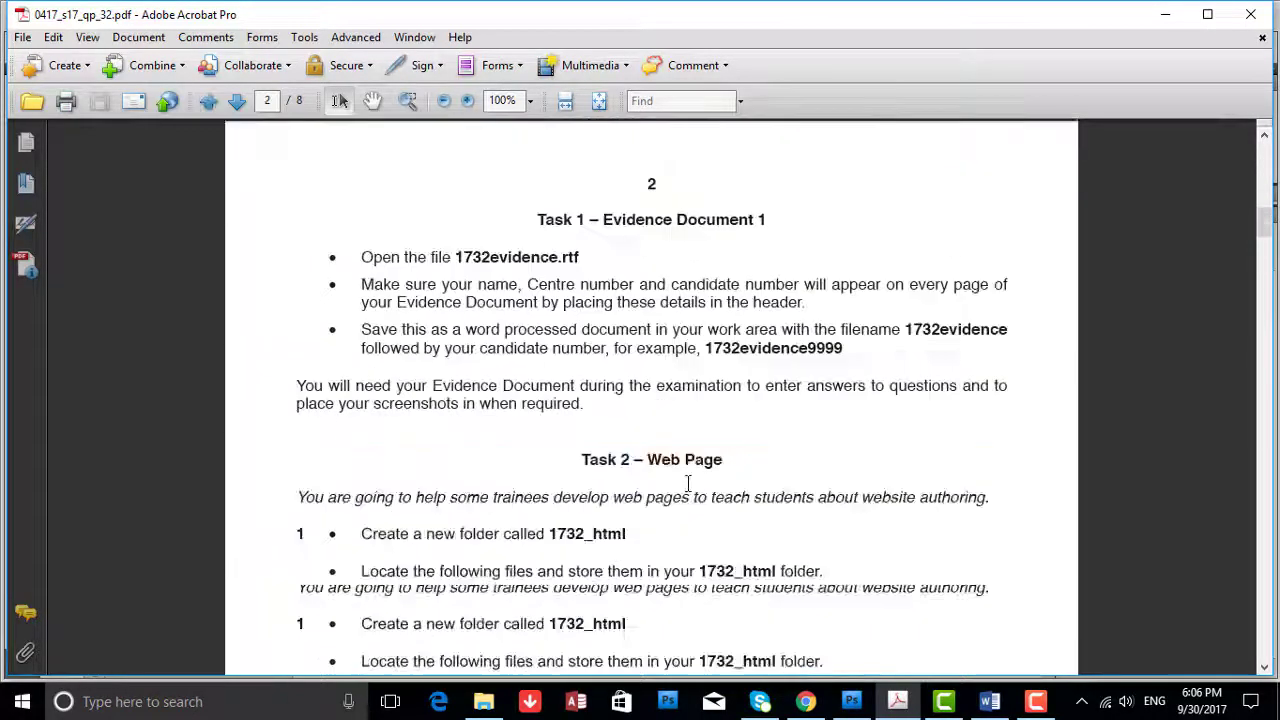
{"action": "scroll", "coordinate": [686, 486], "scroll_direction": "down", "scroll_amount": 4}
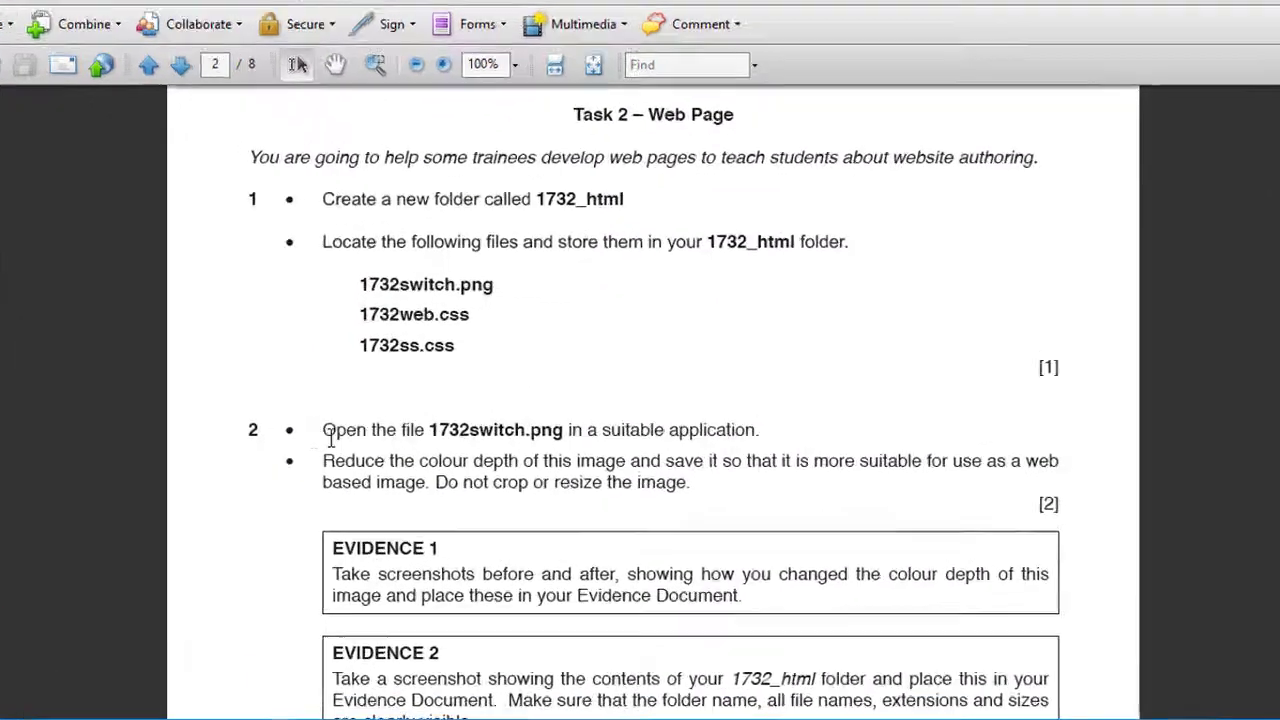
Highlight Task 2's instructions to open 1732switch.png and save it suitably for the web.
{"action": "mouse_move", "coordinate": [352, 430]}
{"action": "left_mouse_down"}
{"action": "mouse_move", "coordinate": [598, 427]}
{"action": "mouse_move", "coordinate": [794, 452]}
{"action": "left_mouse_up"}
{"action": "left_click", "coordinate": [825, 384]}
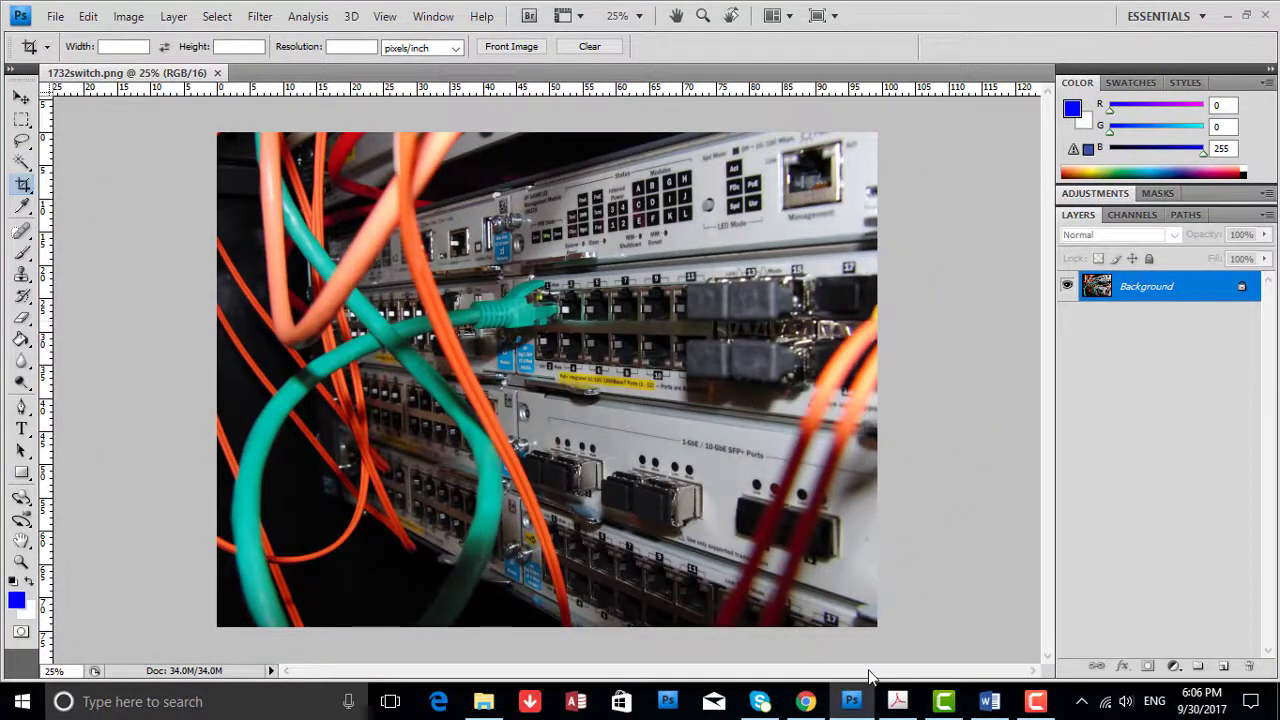
{"action": "left_click", "coordinate": [895, 703]}
{"action": "scroll", "coordinate": [596, 476], "scroll_direction": "down", "scroll_amount": 1}
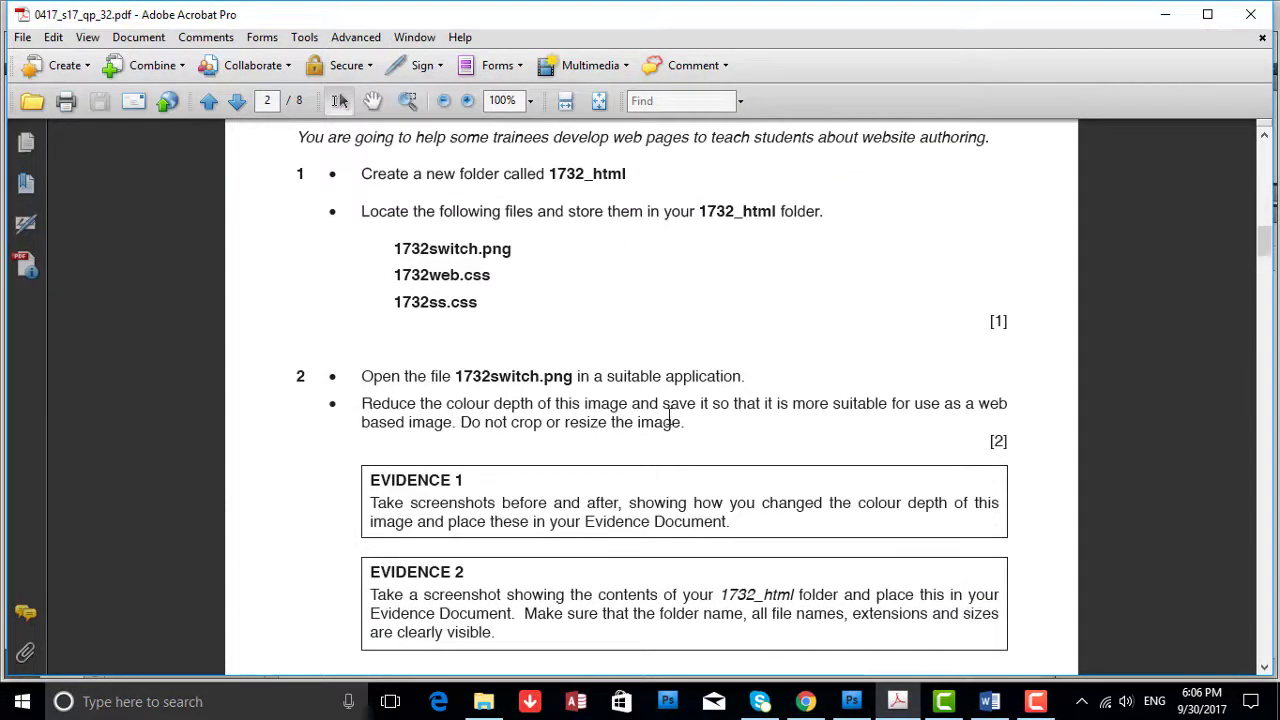
{"action": "mouse_move", "coordinate": [738, 410]}
{"action": "left_mouse_down"}
{"action": "mouse_move", "coordinate": [458, 433]}
{"action": "mouse_move", "coordinate": [684, 426]}
{"action": "mouse_move", "coordinate": [677, 410]}
{"action": "left_mouse_up"}
{"action": "left_click", "coordinate": [478, 426]}
{"action": "left_click", "coordinate": [715, 463]}
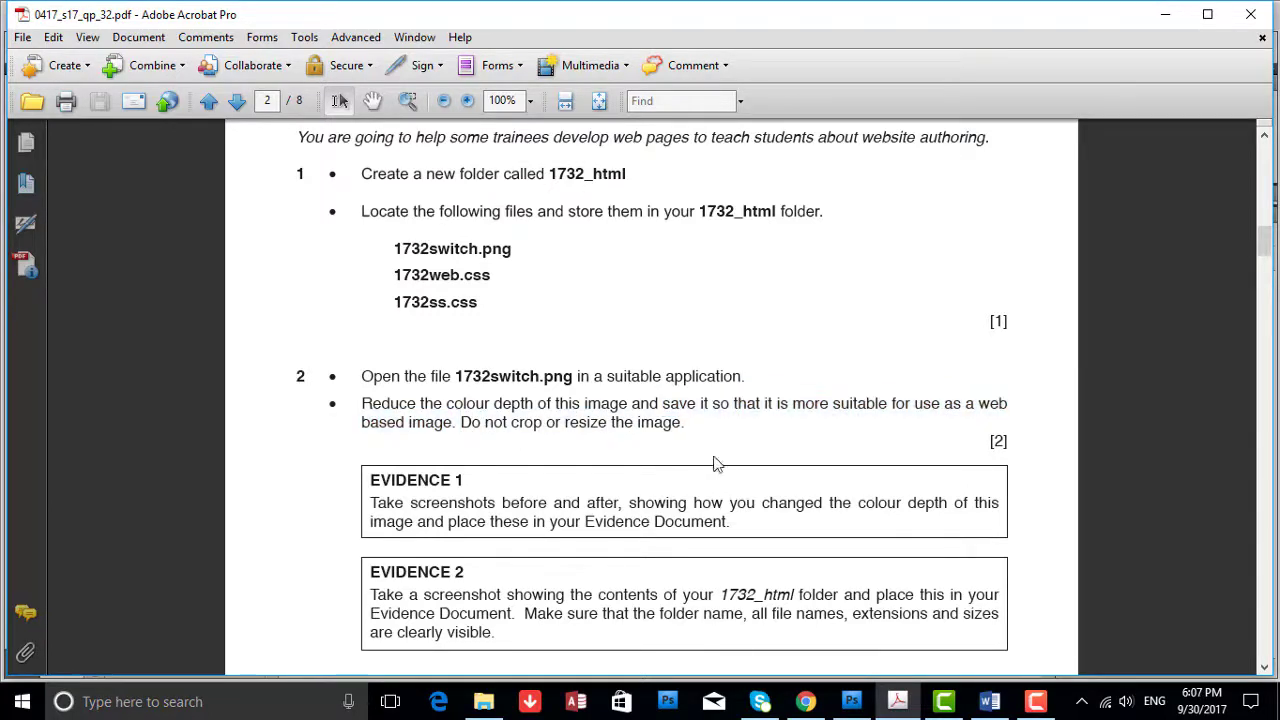
Check the Photoshop Image menu, then highlight the web-use phrase and EVIDENCE 1 requirement.
{"action": "left_click", "coordinate": [851, 701]}
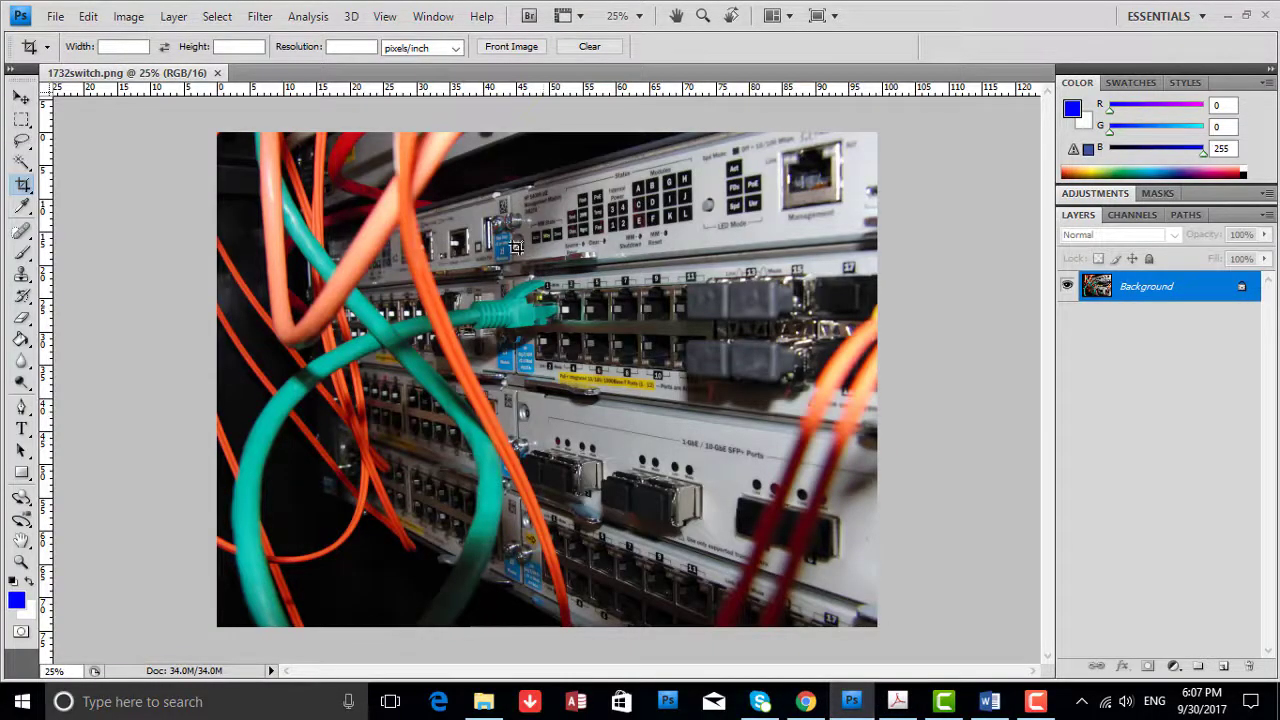
{"action": "left_click", "coordinate": [129, 17]}
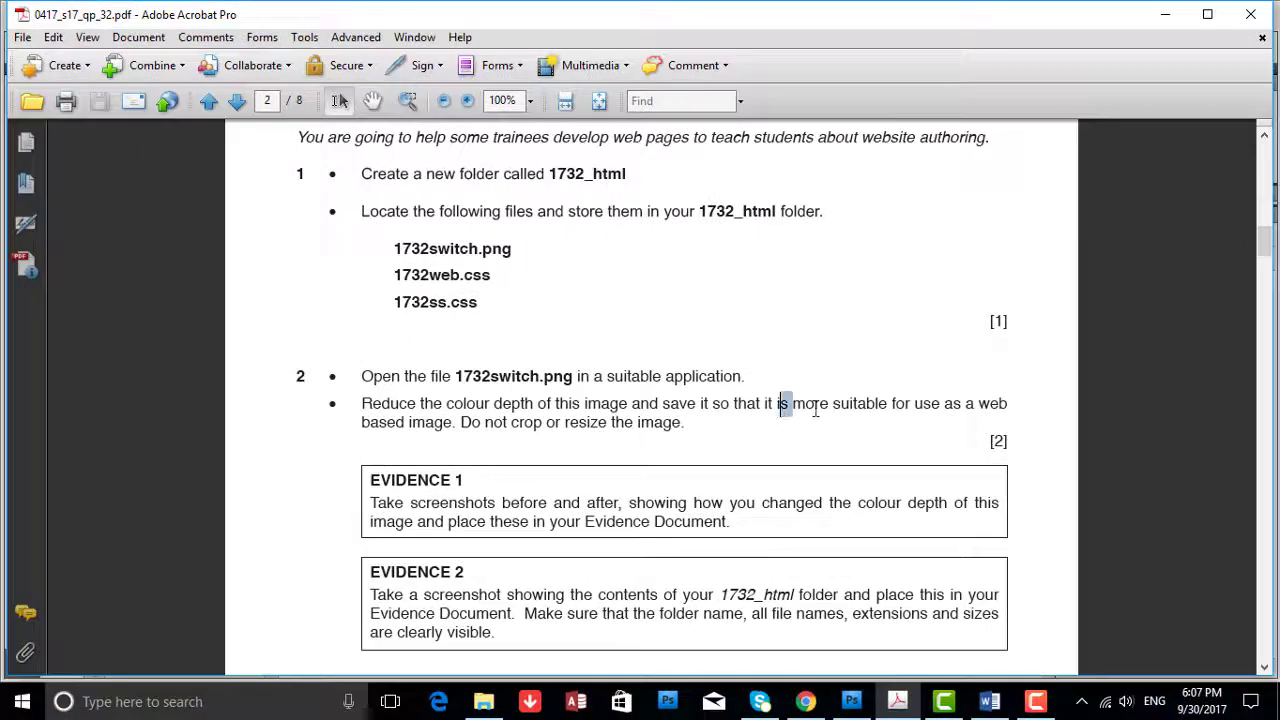
{"action": "left_click_drag", "start_coordinate": [815, 410], "coordinate": [438, 428]}
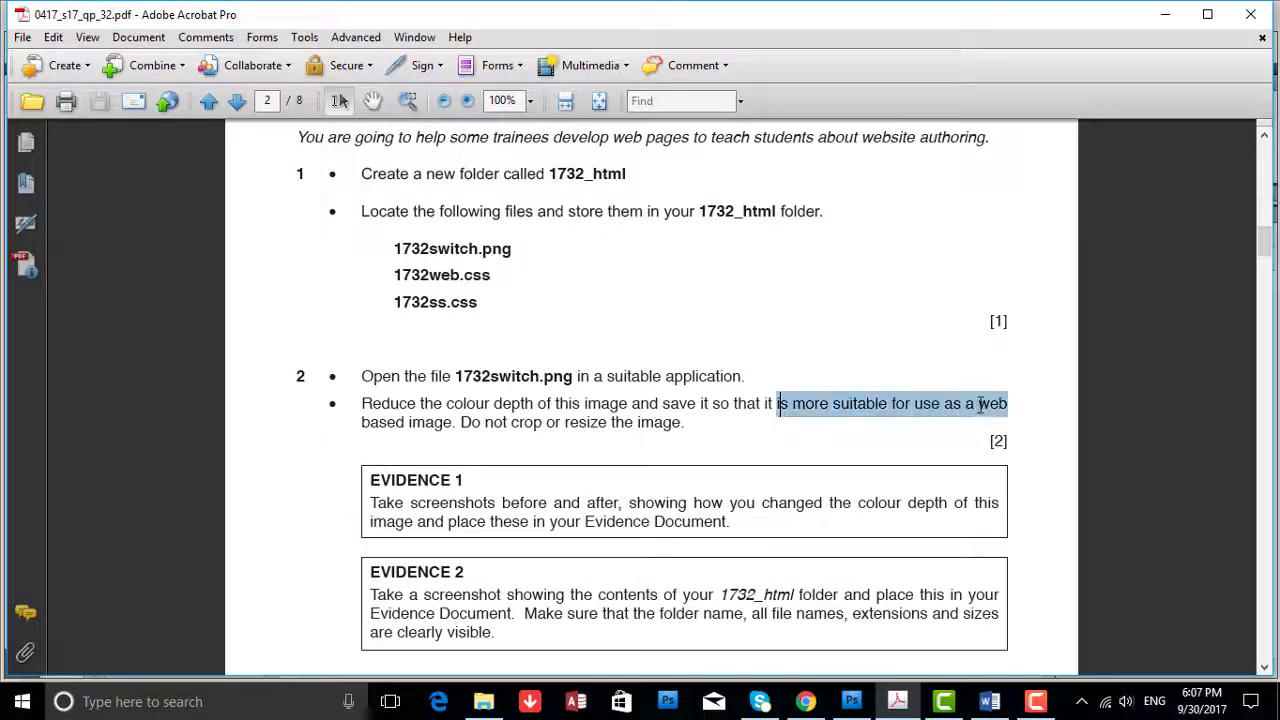
{"action": "left_click", "coordinate": [453, 421]}
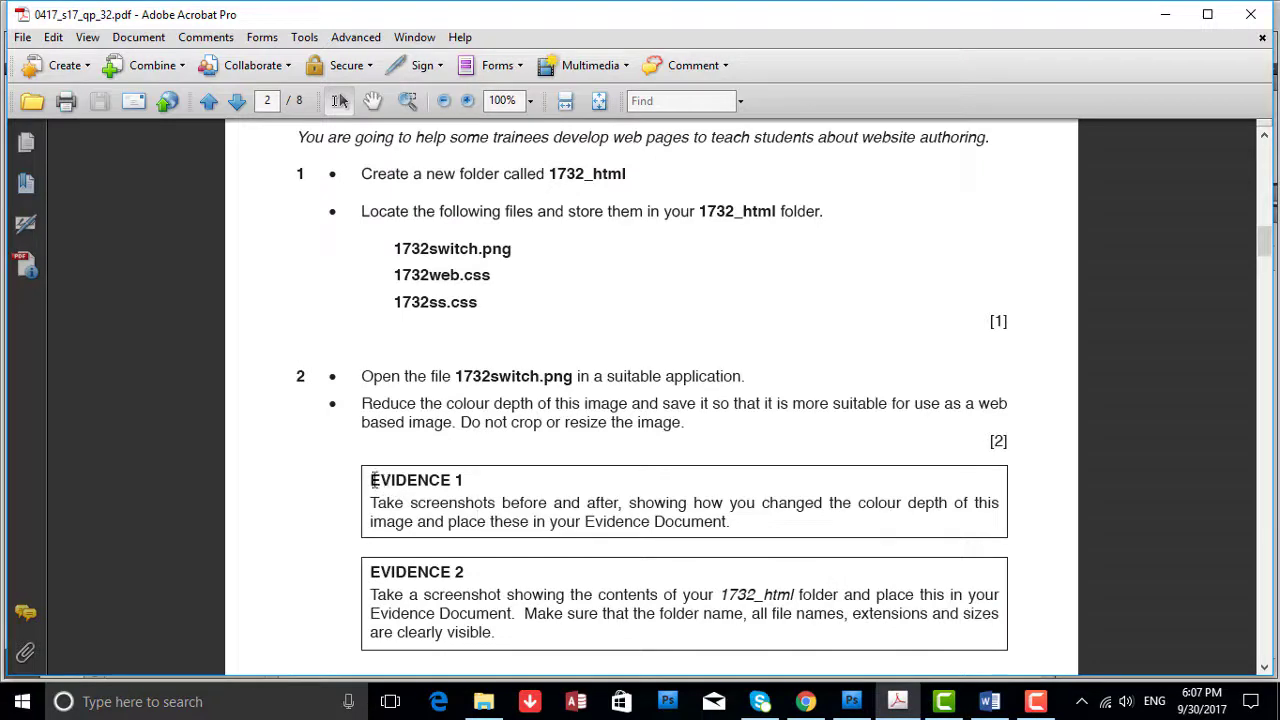
{"action": "mouse_move", "coordinate": [372, 480]}
{"action": "left_mouse_down"}
{"action": "mouse_move", "coordinate": [462, 480]}
{"action": "mouse_move", "coordinate": [508, 503]}
{"action": "mouse_move", "coordinate": [905, 506]}
{"action": "mouse_move", "coordinate": [797, 505]}
{"action": "left_mouse_up"}
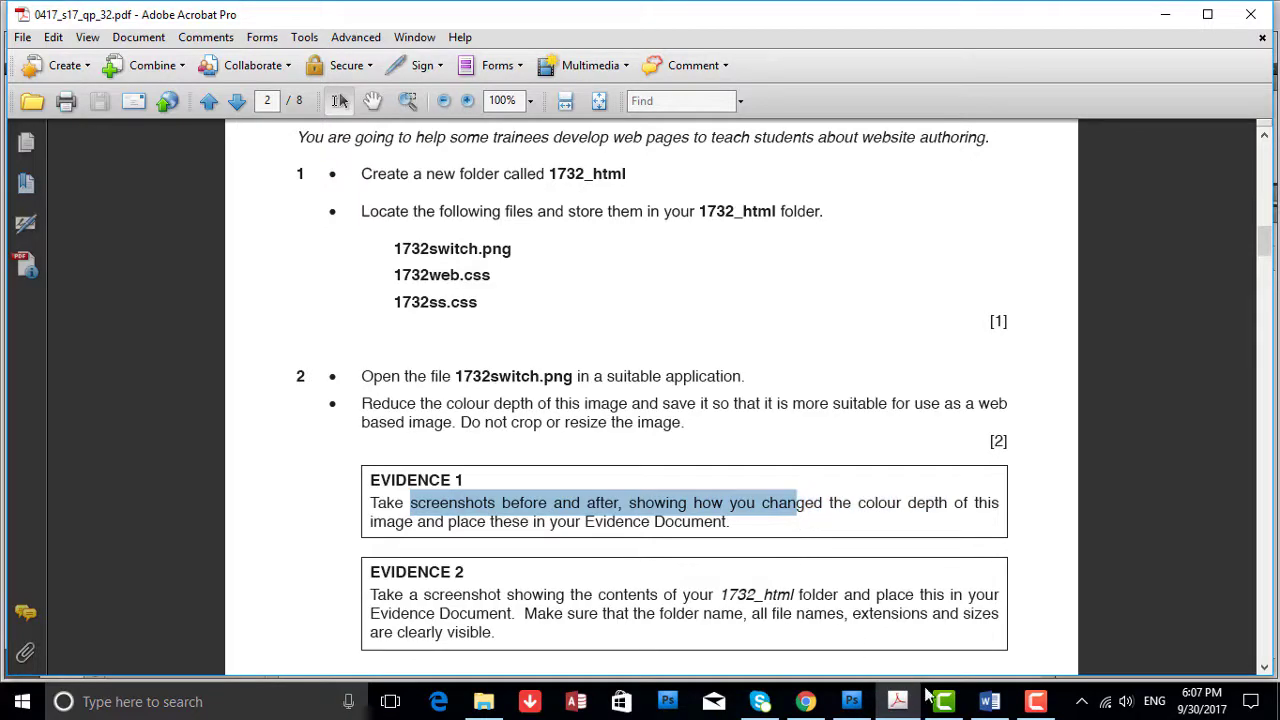
Display Image > Mode showing 16 Bits/Channel for capture, then bring the Word evidence document forward.
{"action": "left_click", "coordinate": [851, 701]}
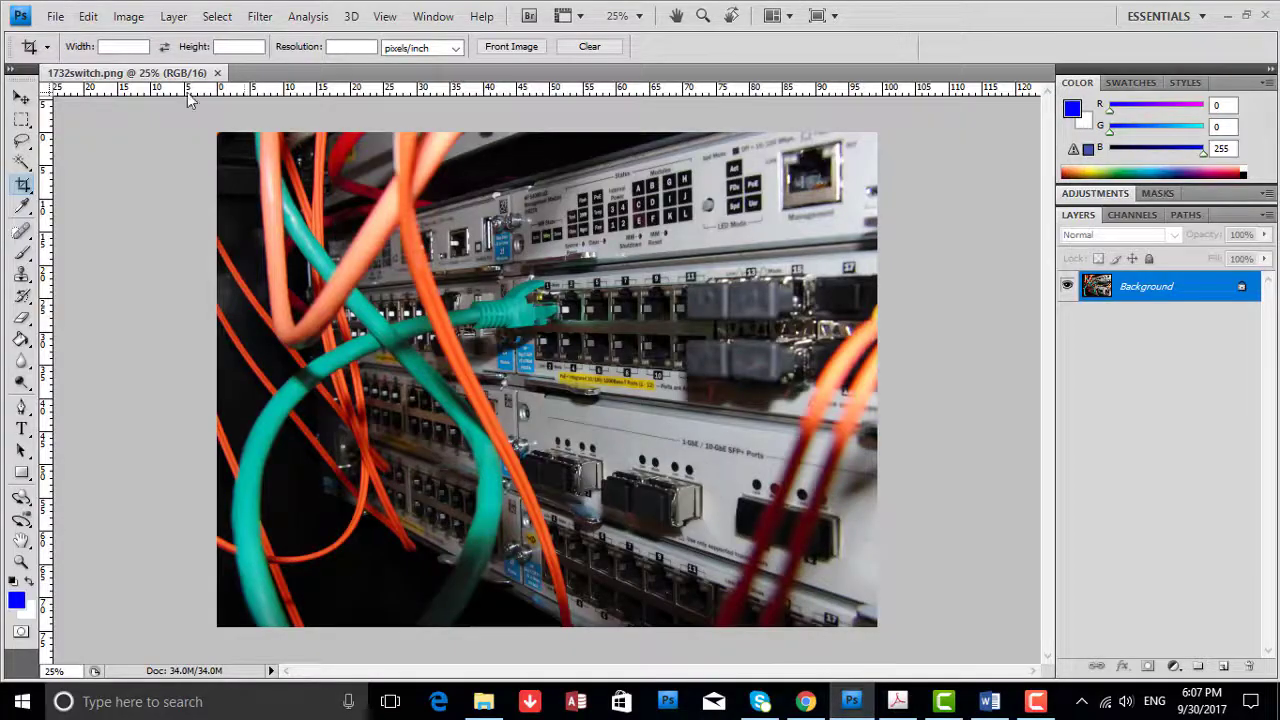
{"action": "left_click", "coordinate": [140, 17]}
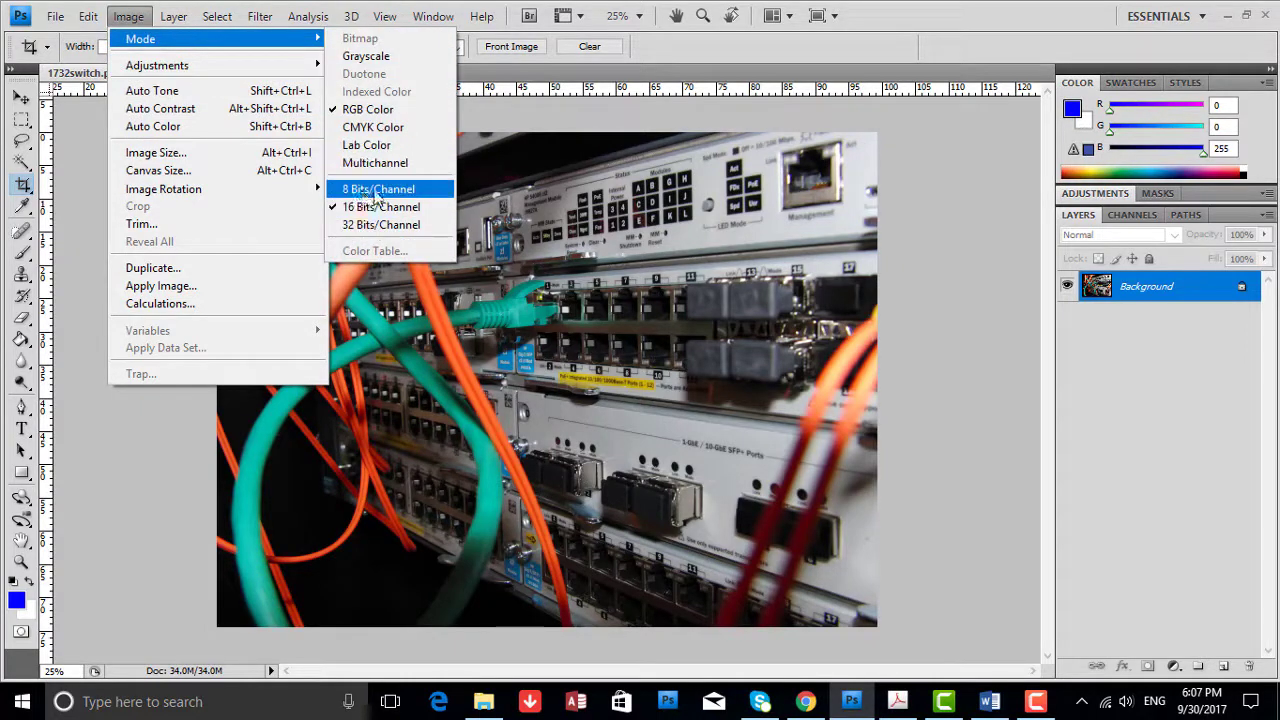
{"action": "mouse_move", "coordinate": [140, 39]}
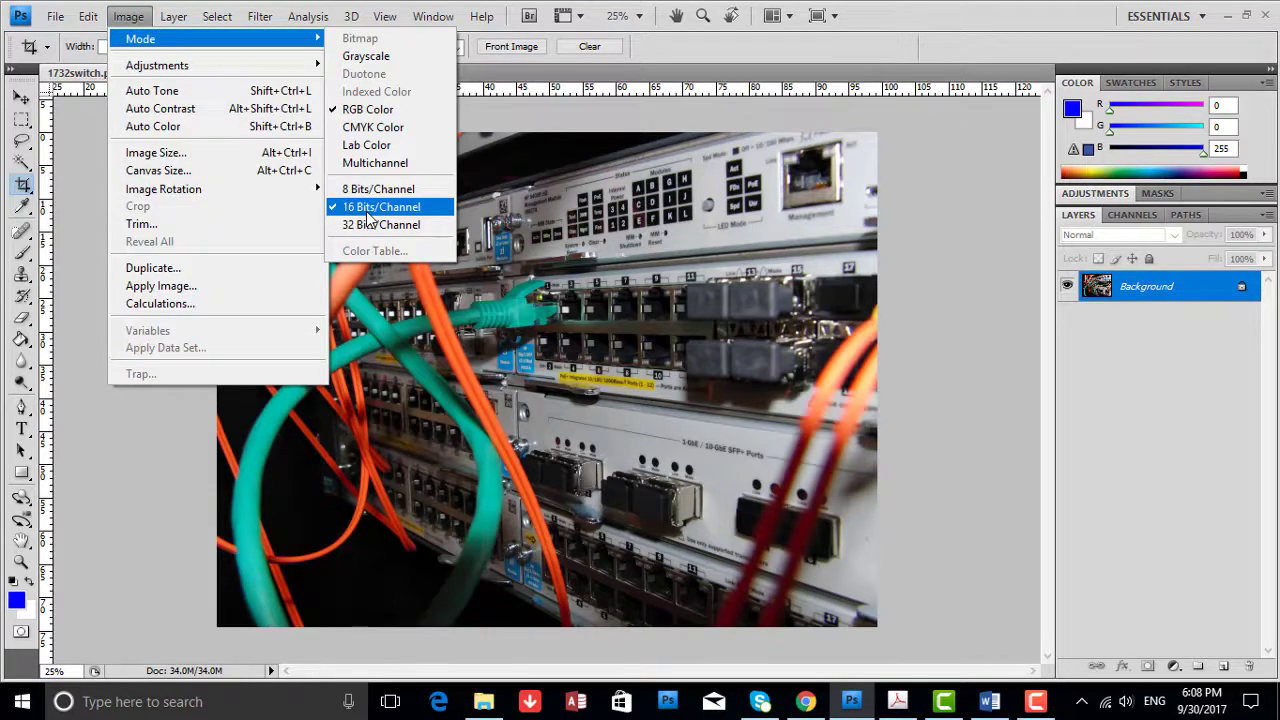
{"action": "left_click", "coordinate": [989, 701]}
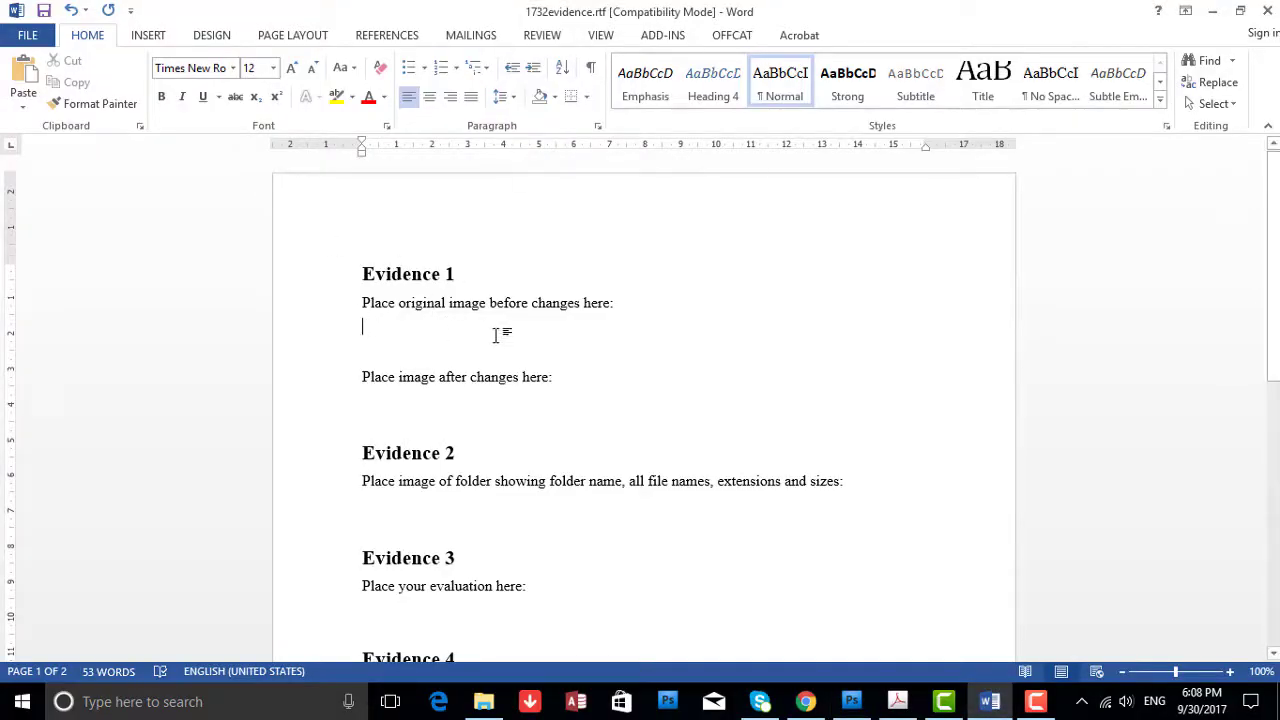
Paste the 16-bit mode screenshot below Evidence 1's original-image prompt.
{"action": "left_click_drag", "start_coordinate": [455, 302], "coordinate": [584, 303]}
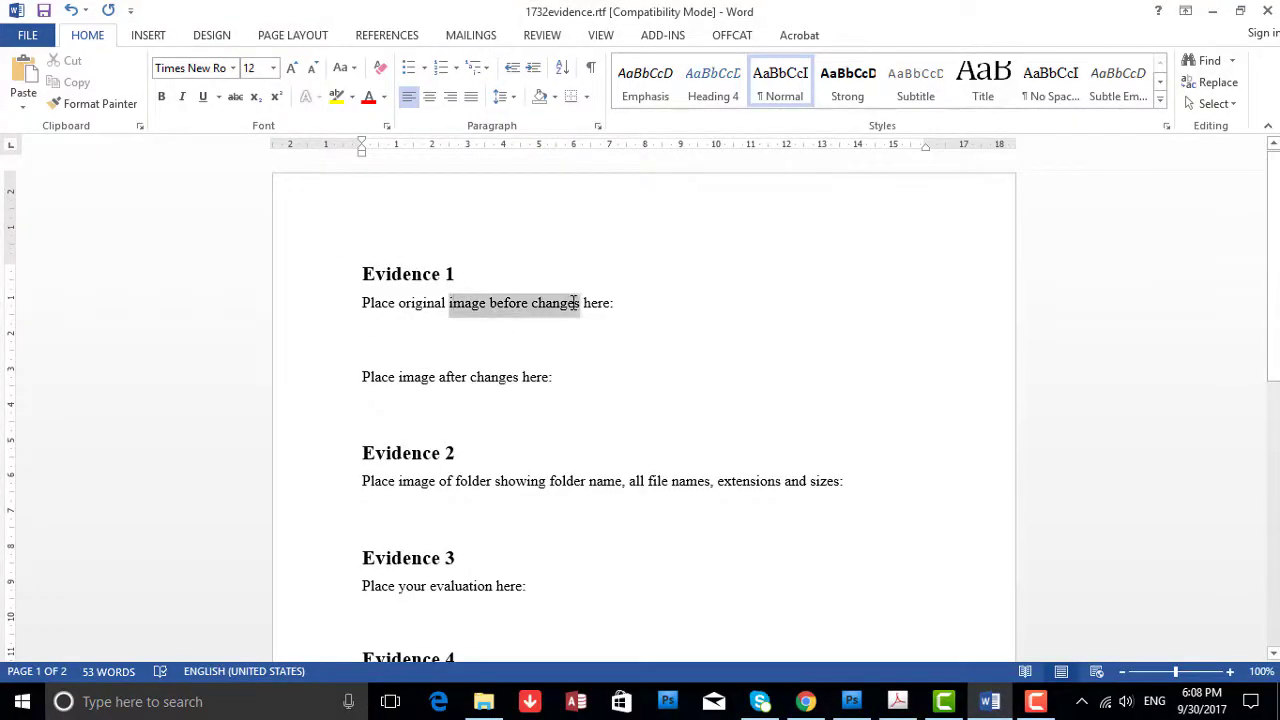
{"action": "left_click", "coordinate": [386, 320]}
{"action": "right_click", "coordinate": [386, 322]}
{"action": "left_click", "coordinate": [423, 403]}
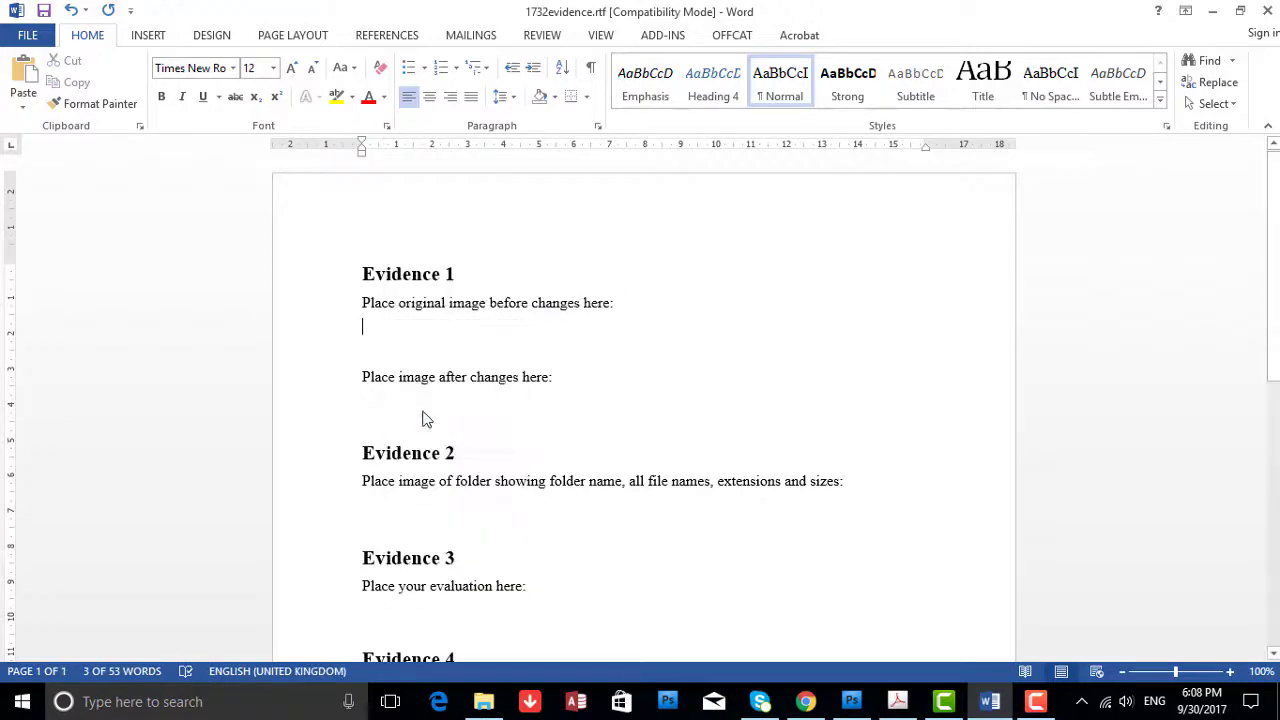
Crop the screenshot to its top-left menu area and enlarge it proportionally.
{"action": "left_click", "coordinate": [700, 405]}
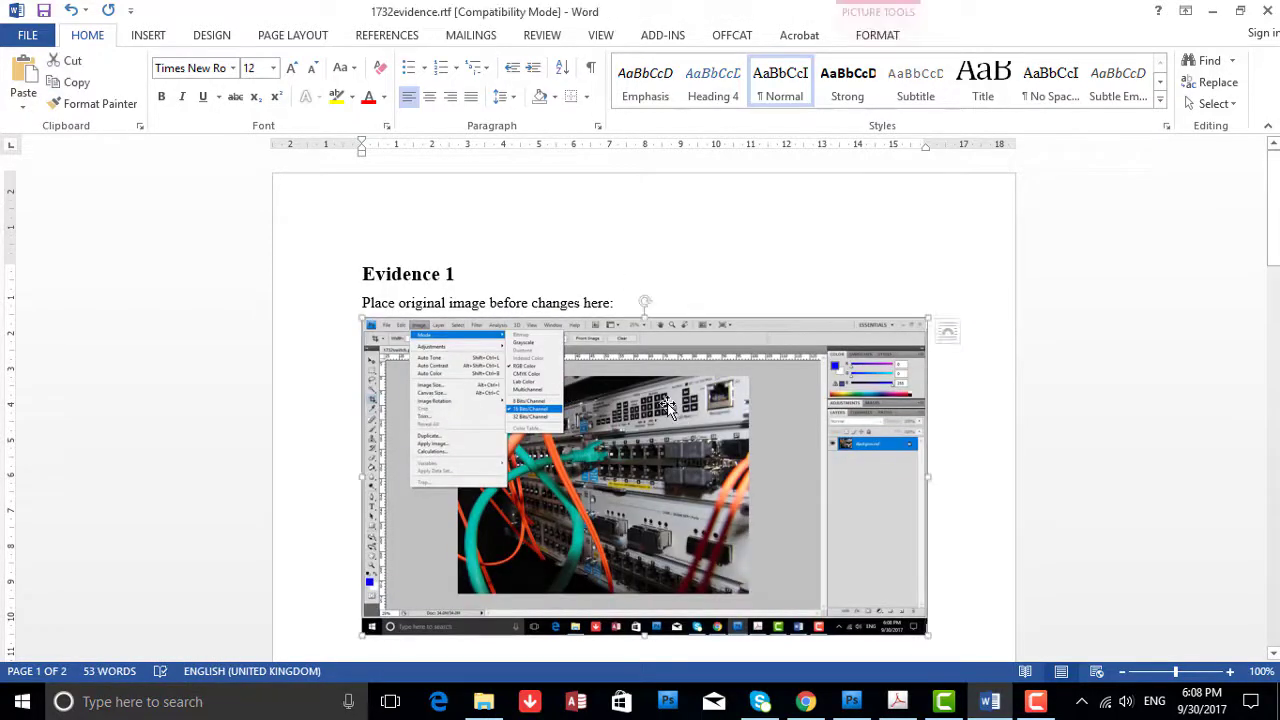
{"action": "left_click", "coordinate": [1105, 78]}
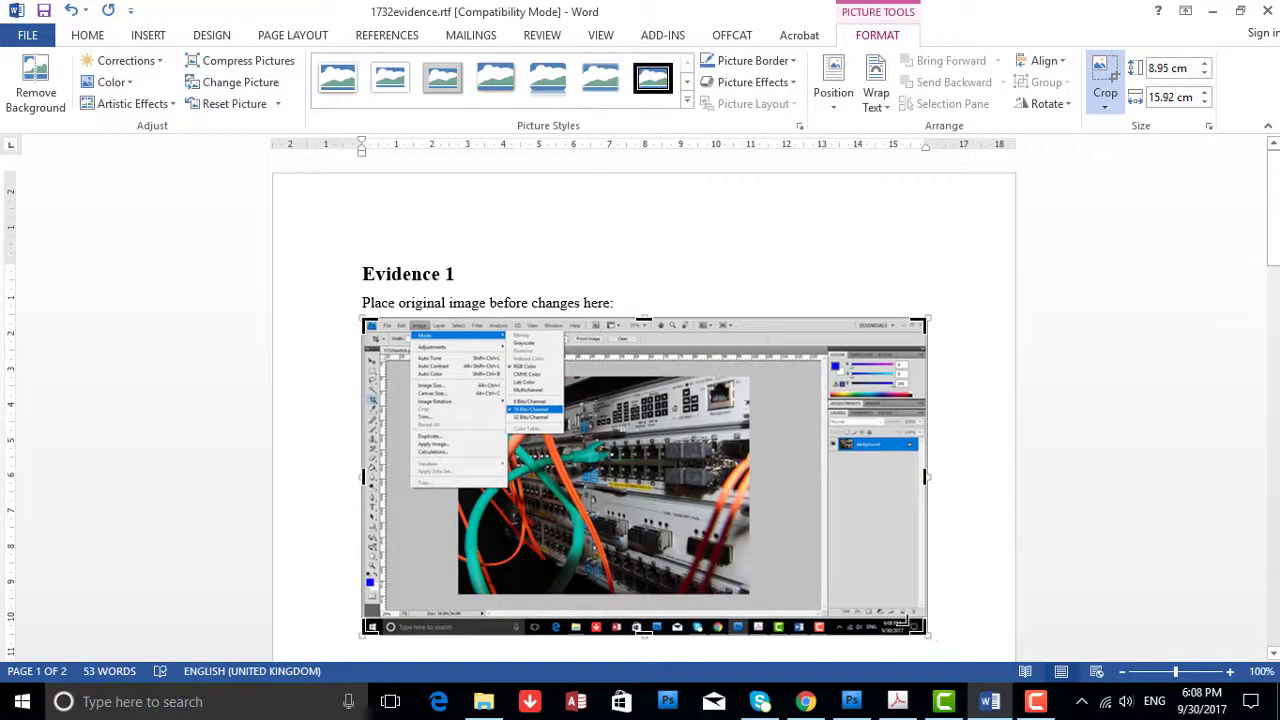
{"action": "left_click_drag", "start_coordinate": [918, 628], "coordinate": [656, 478]}
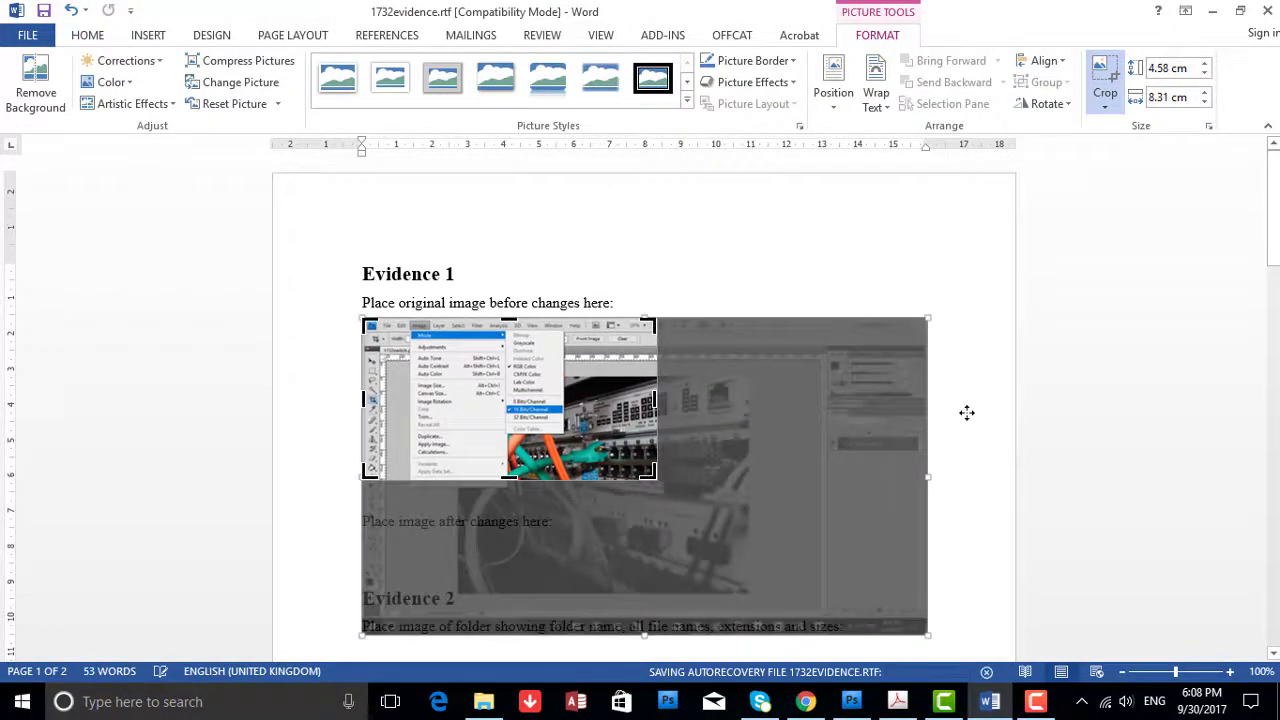
{"action": "left_click", "coordinate": [966, 412]}
{"action": "left_click", "coordinate": [628, 478]}
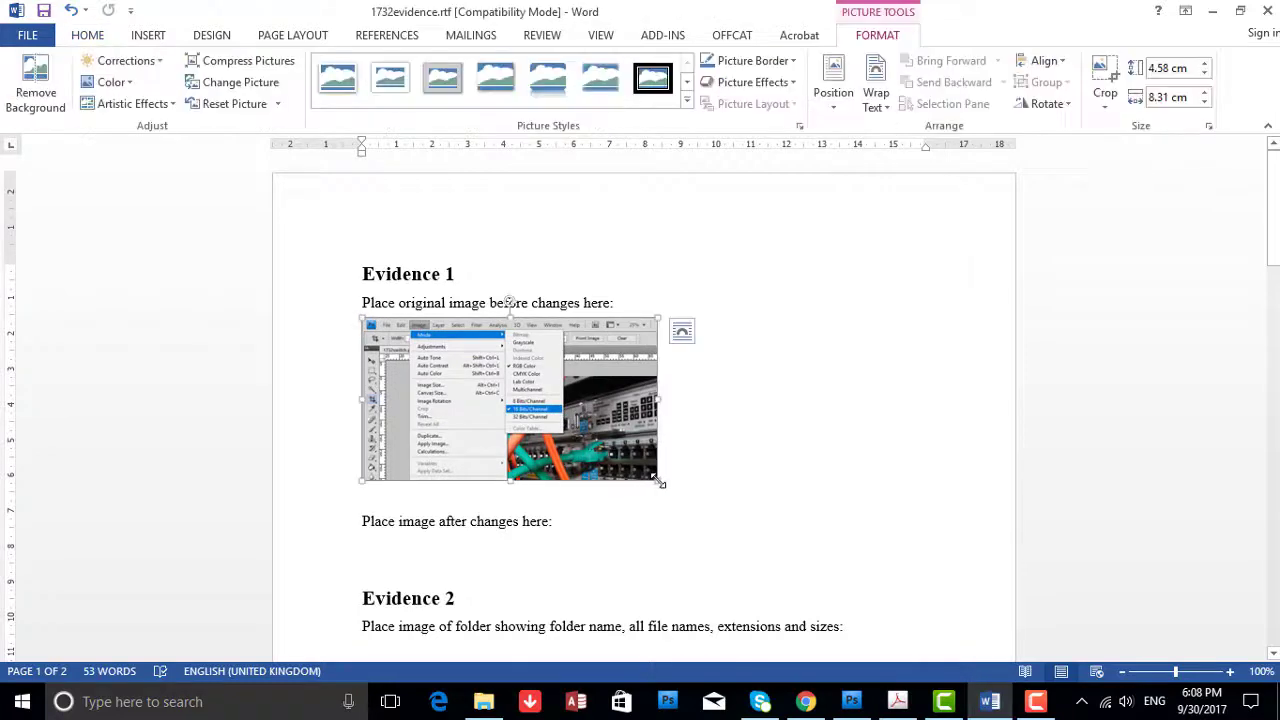
{"action": "left_click_drag", "start_coordinate": [658, 481], "coordinate": [868, 596]}
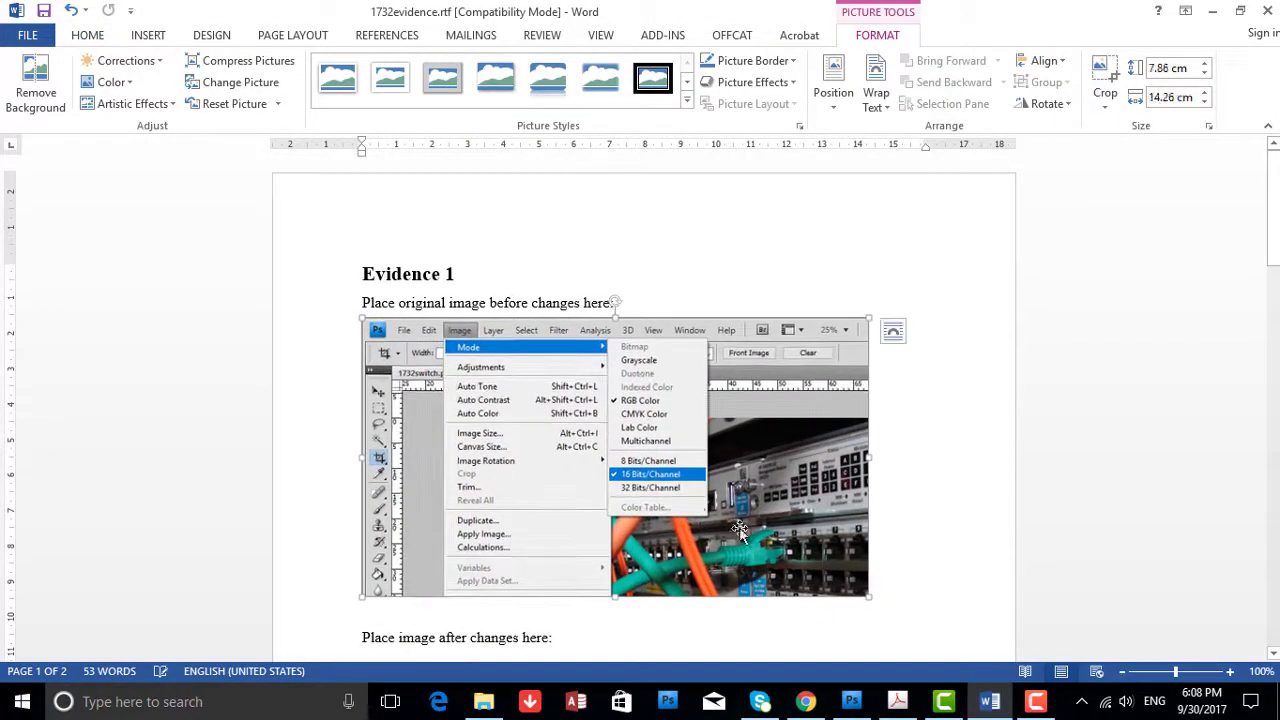
{"action": "scroll", "coordinate": [652, 486], "scroll_direction": "down", "scroll_amount": 5}
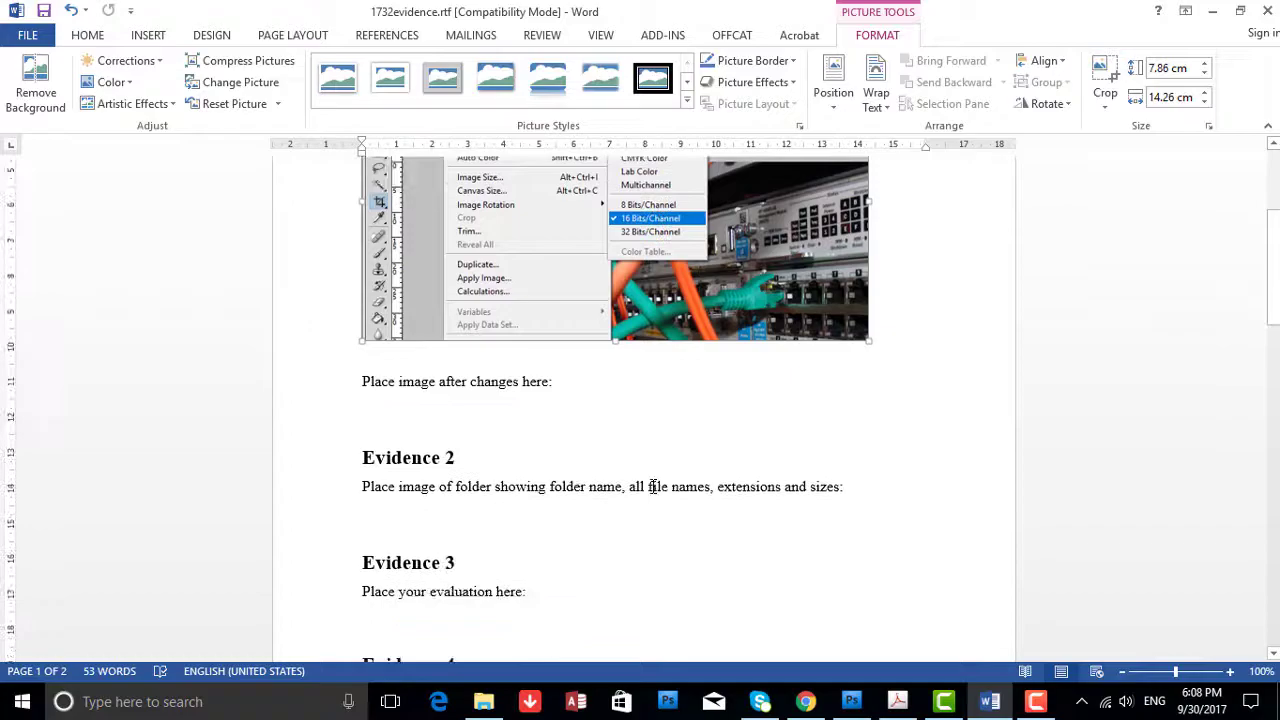
Convert 1732switch.png to 8 Bits/Channel and reopen the Mode menu to show the change.
{"action": "left_click", "coordinate": [943, 701]}
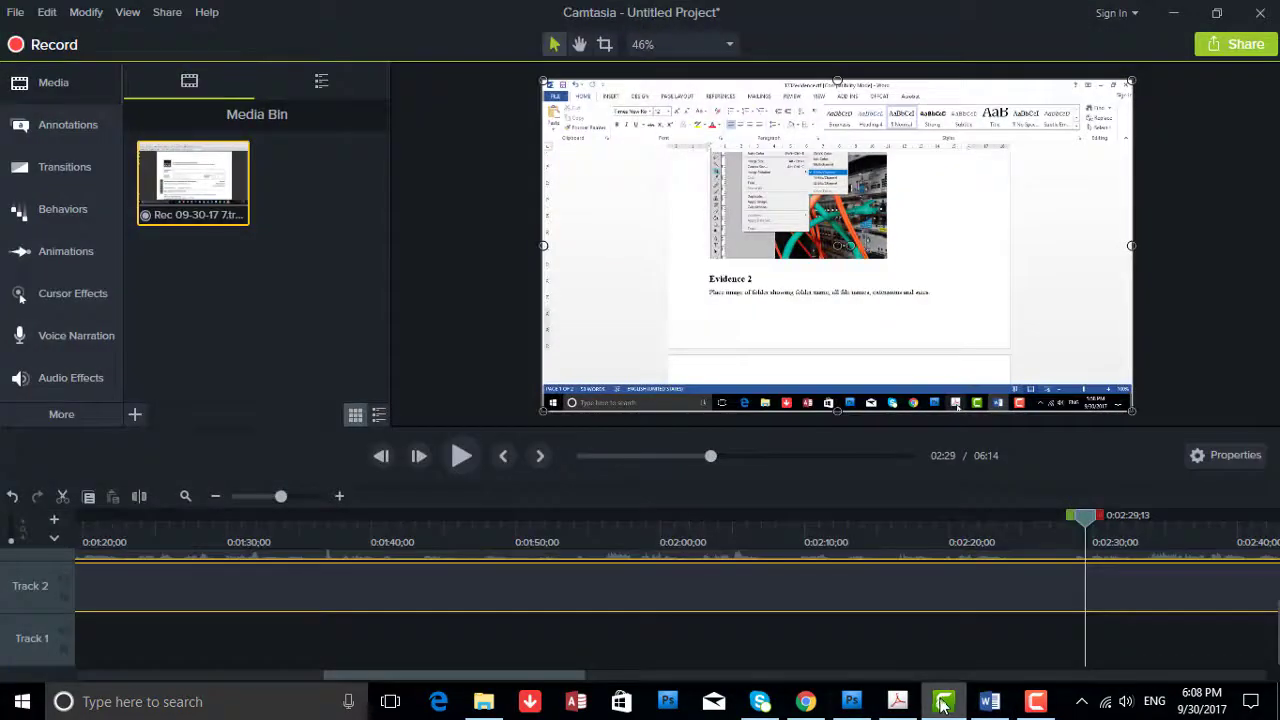
{"action": "left_click", "coordinate": [851, 701]}
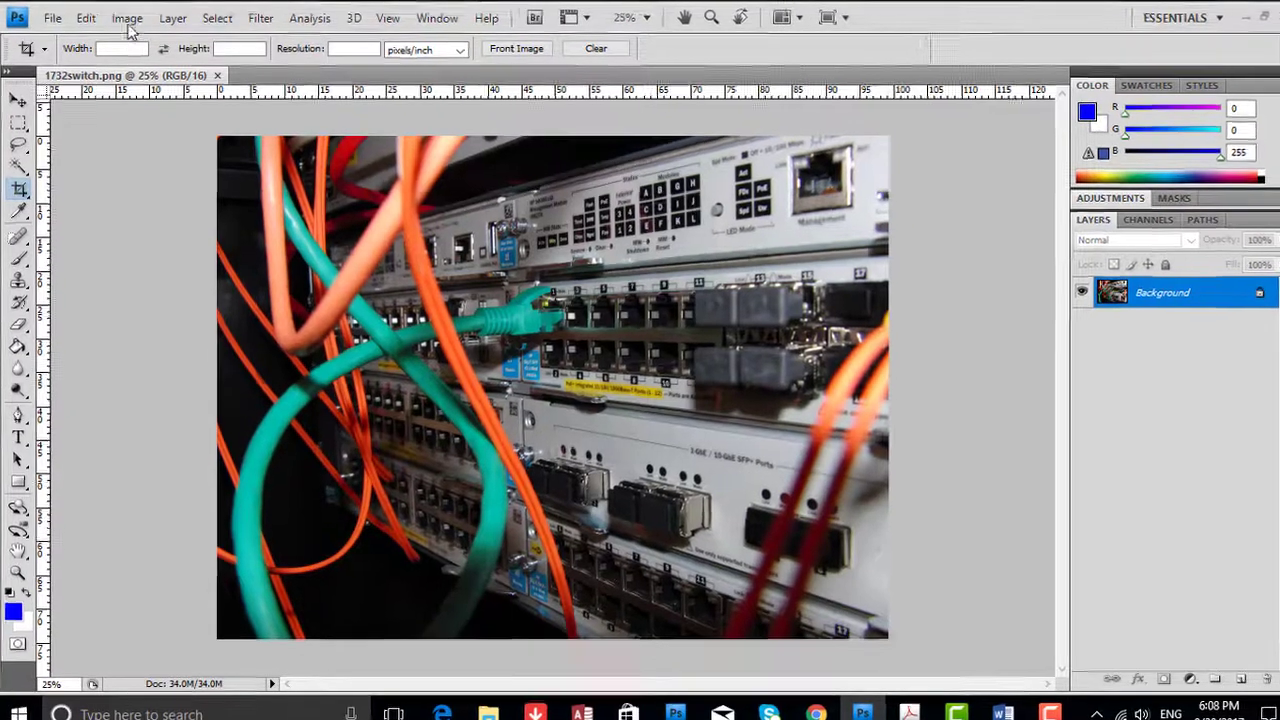
{"action": "left_click", "coordinate": [128, 16]}
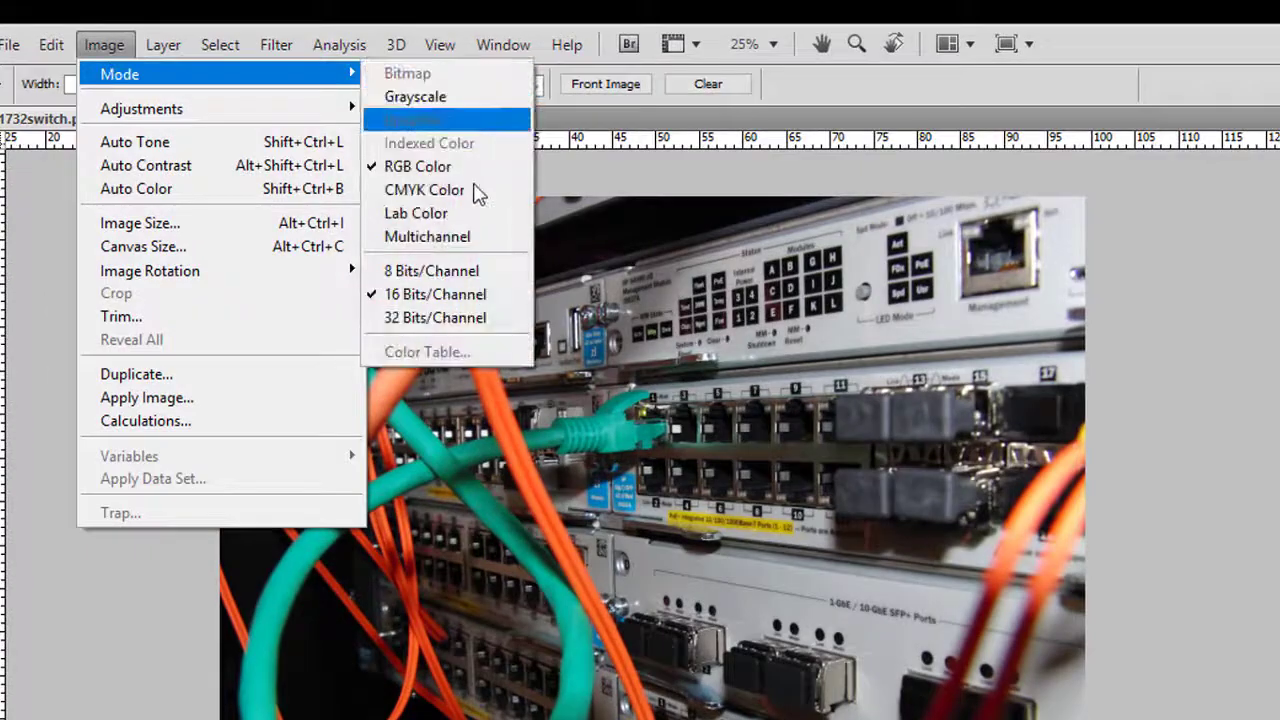
{"action": "left_click", "coordinate": [425, 272]}
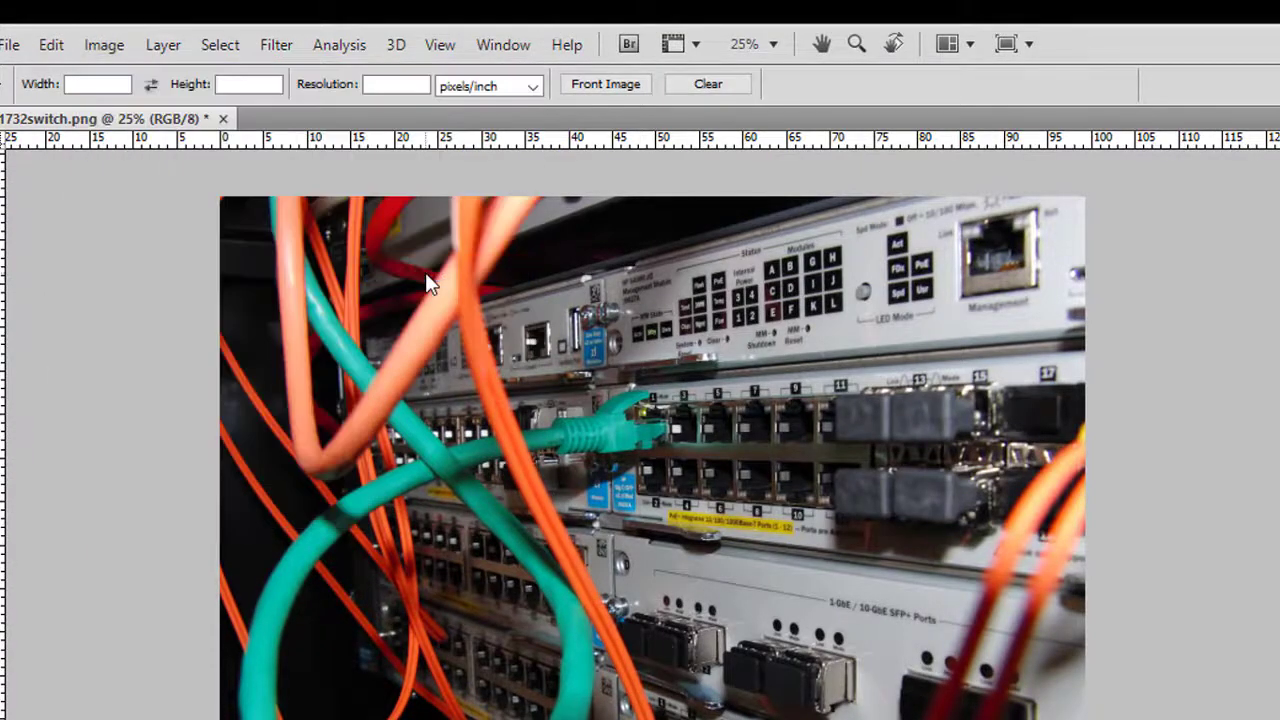
{"action": "left_click", "coordinate": [105, 46]}
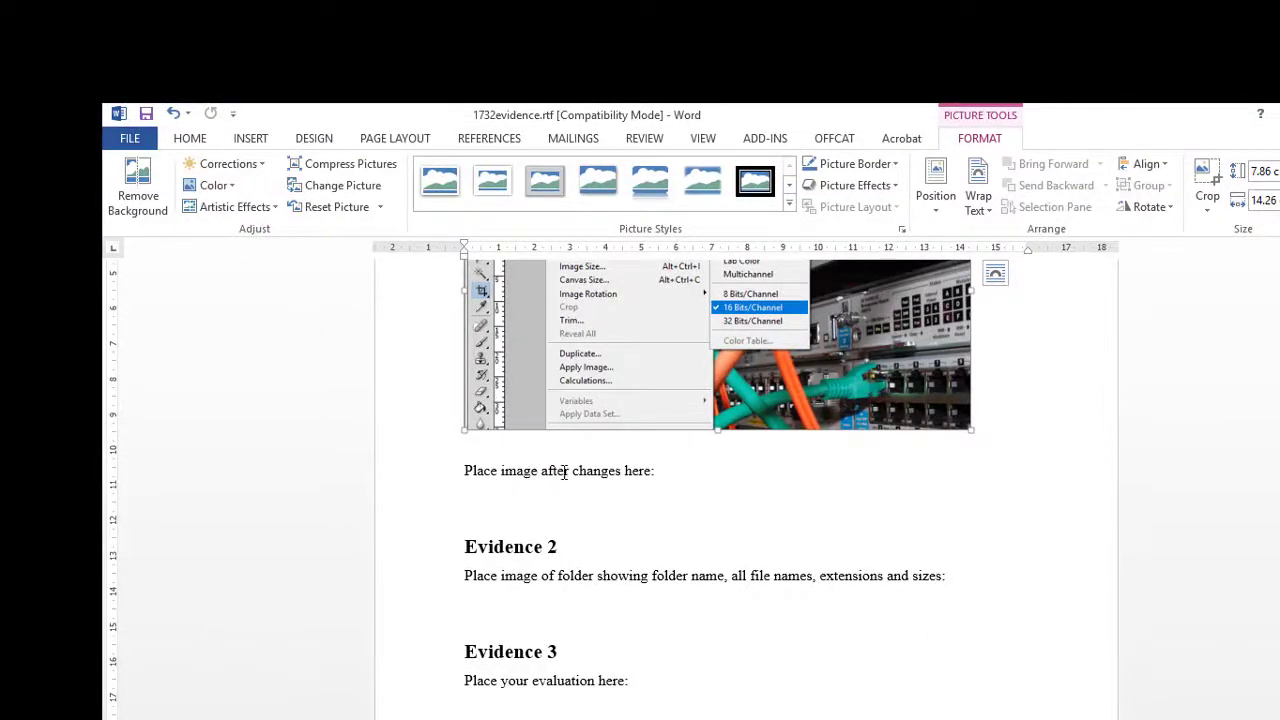
Paste the 8-bit mode screenshot below the after-changes prompt.
{"action": "left_click", "coordinate": [495, 490]}
{"action": "right_click", "coordinate": [495, 490]}
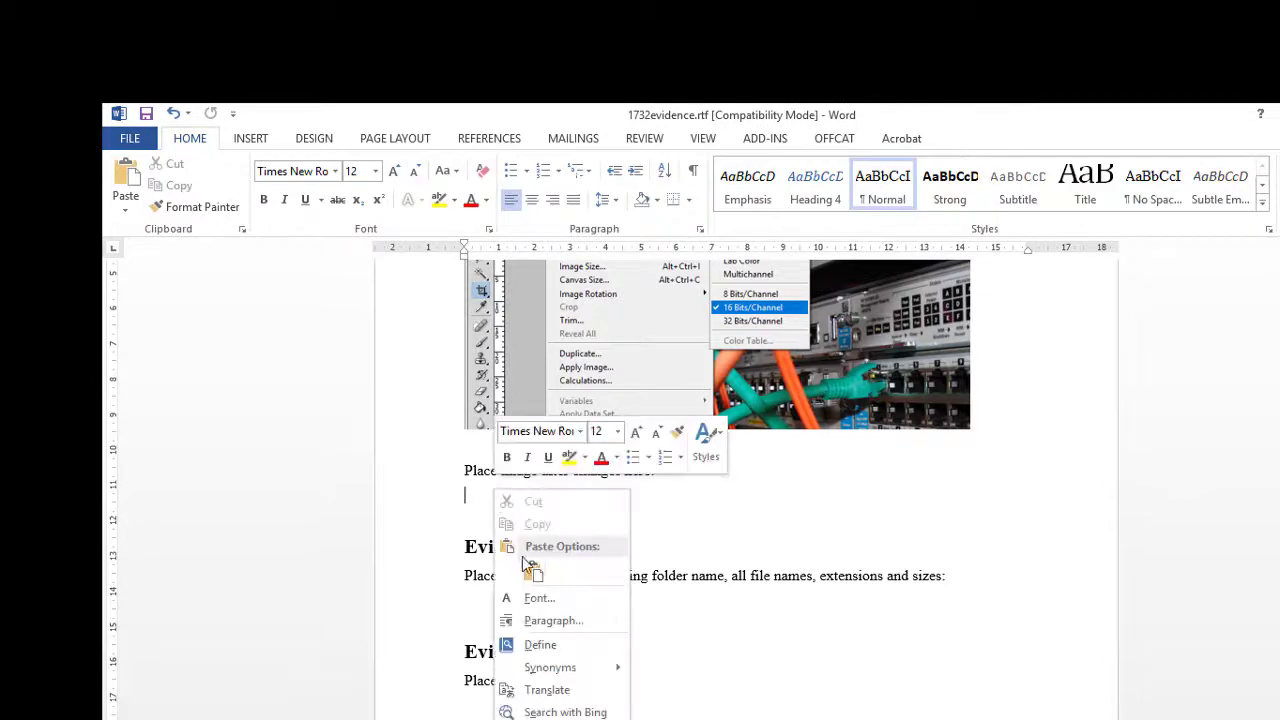
{"action": "left_click", "coordinate": [533, 573]}
Crop away the screenshot's lower-right part and enlarge it to the page width.
{"action": "left_click", "coordinate": [665, 545]}
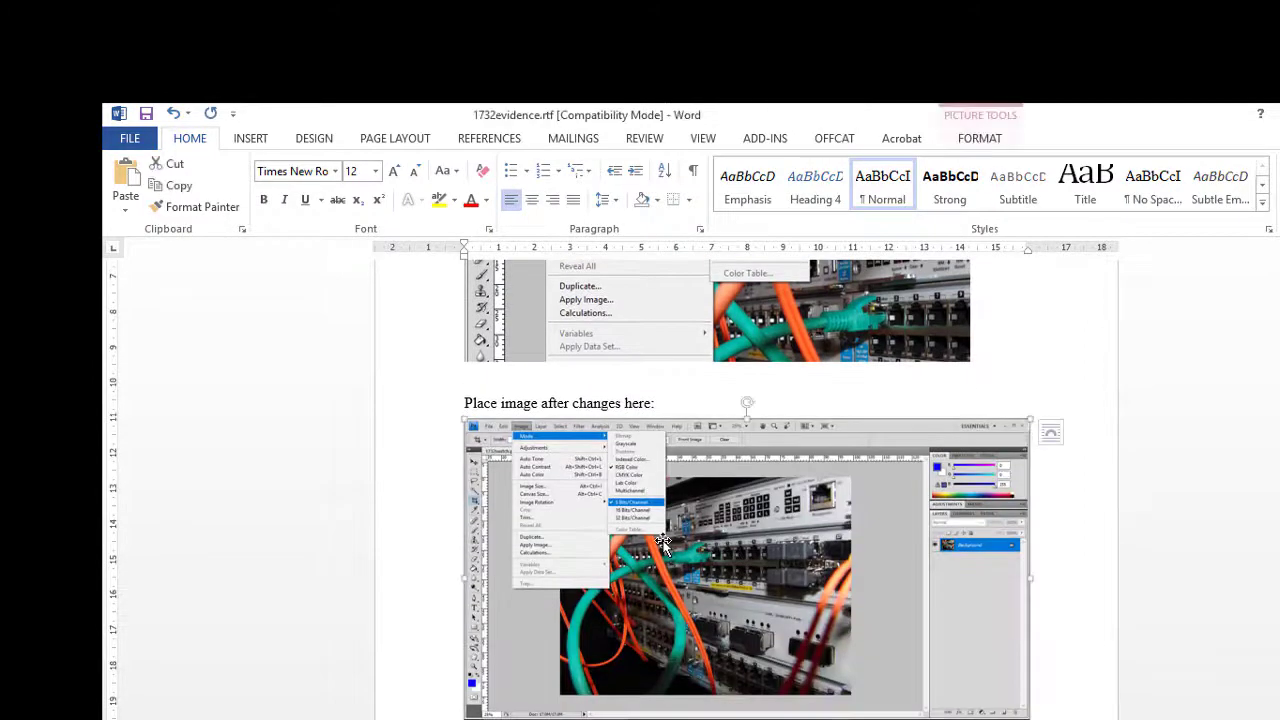
{"action": "left_click", "coordinate": [1207, 178]}
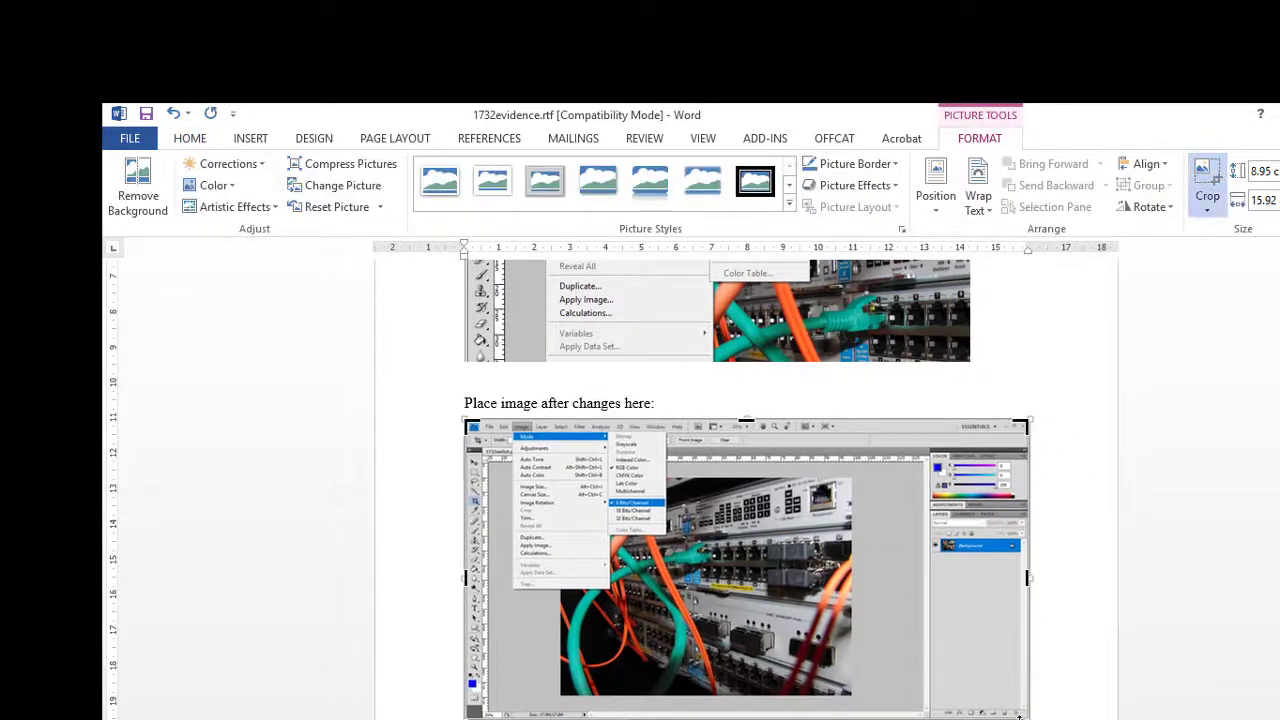
{"action": "left_click_drag", "start_coordinate": [1010, 714], "coordinate": [733, 578]}
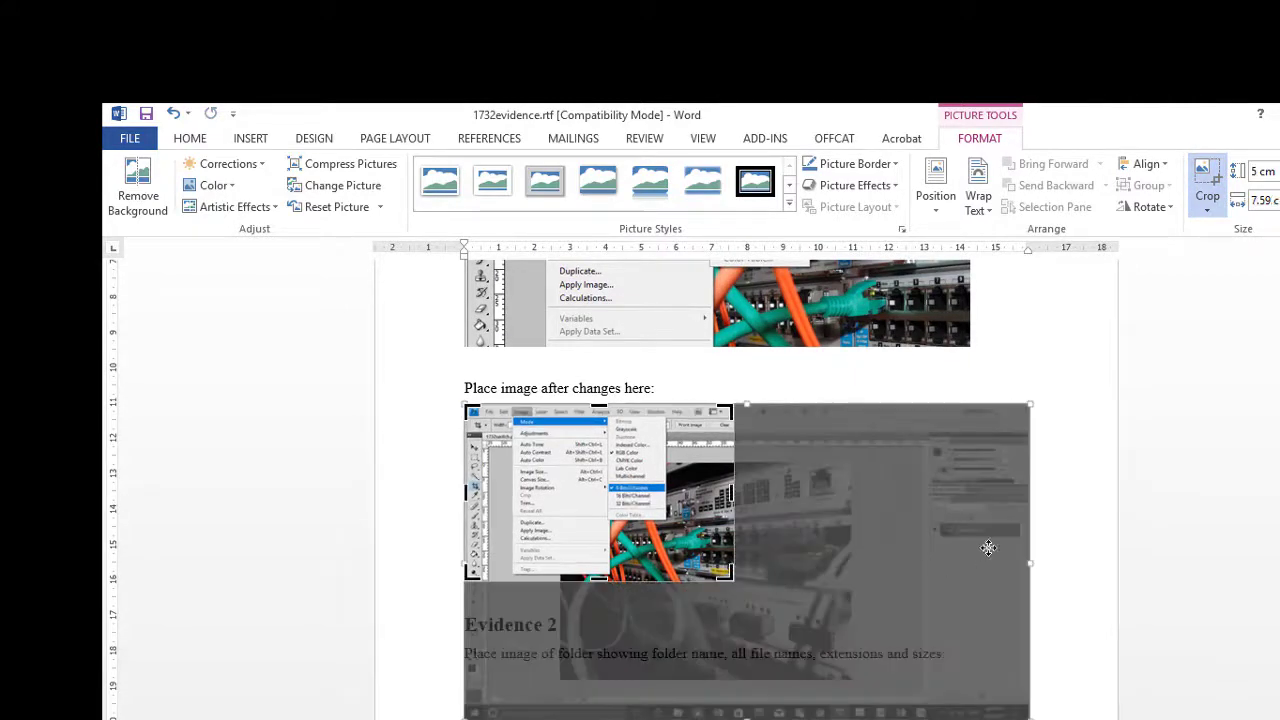
{"action": "left_click", "coordinate": [1090, 526]}
{"action": "left_click", "coordinate": [596, 525]}
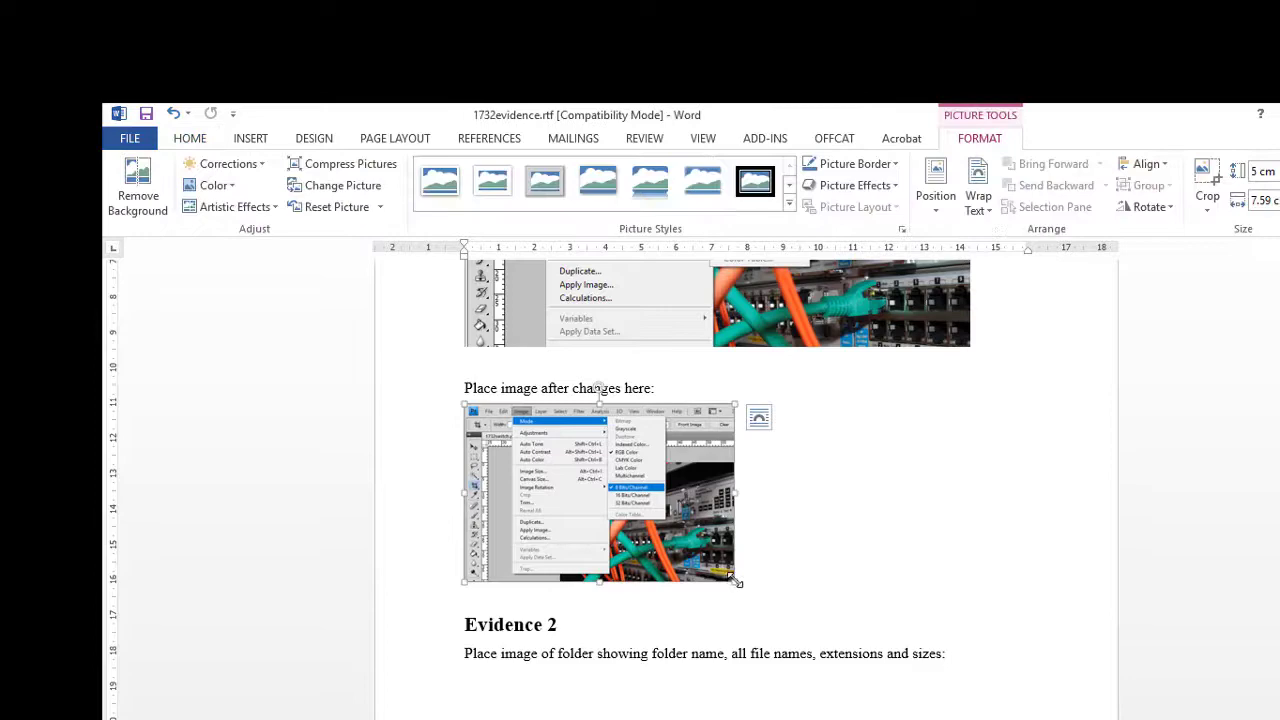
{"action": "left_click_drag", "start_coordinate": [735, 580], "coordinate": [966, 674]}
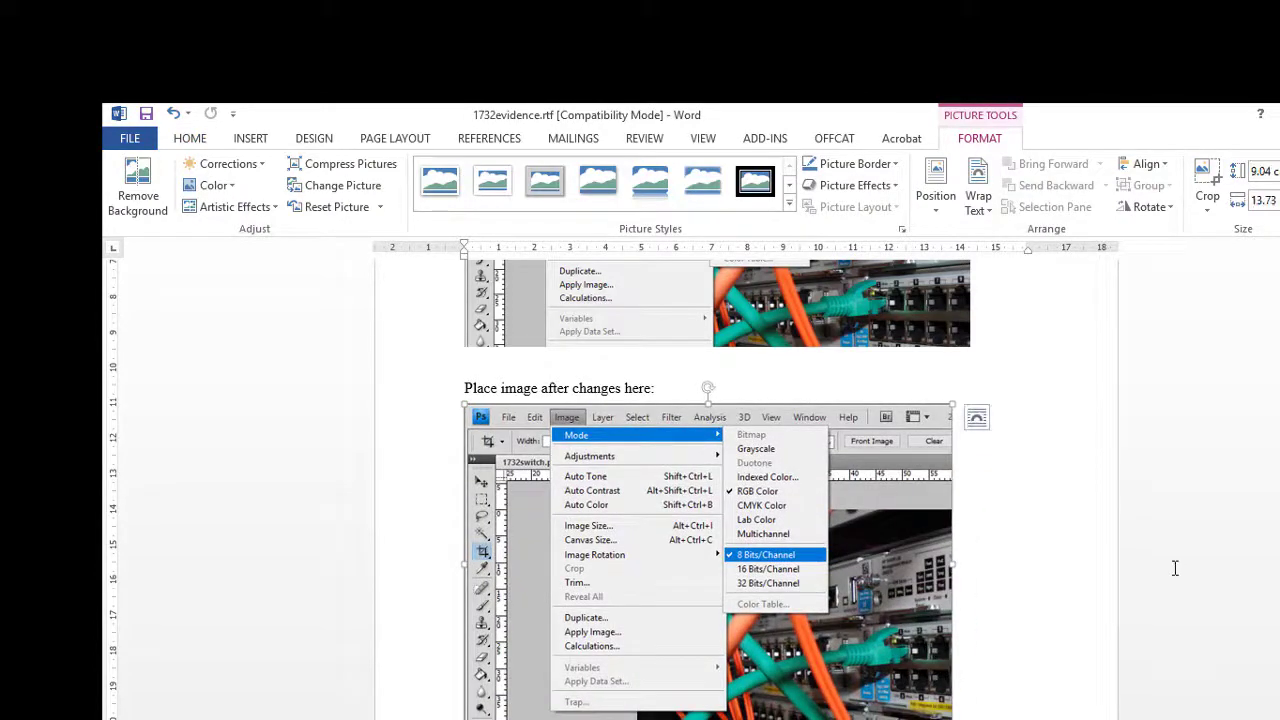
{"action": "left_click", "coordinate": [1088, 548]}
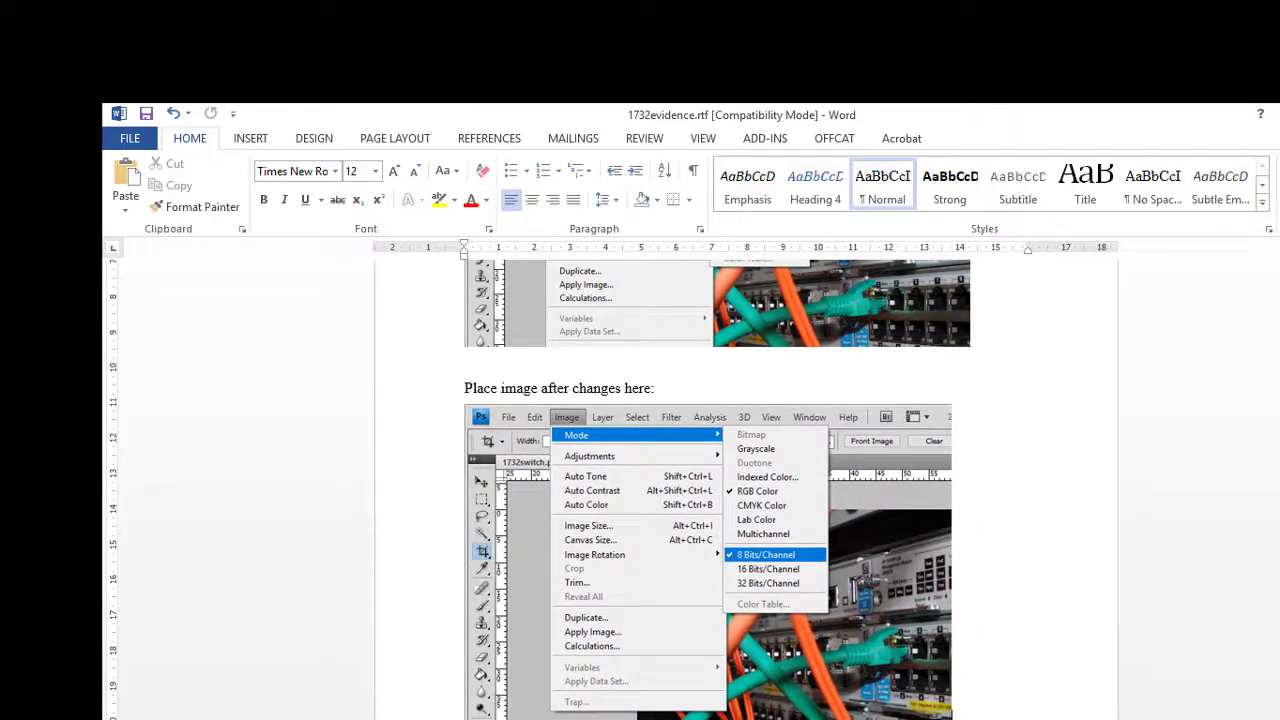
In the task PDF, highlight the Evidence 2 instruction to show the 1732_html folder contents.
{"action": "key", "text": "alt+Tab"}
{"action": "scroll", "coordinate": [587, 497], "scroll_direction": "down", "scroll_amount": 2}
{"action": "scroll", "coordinate": [600, 480], "scroll_direction": "down", "scroll_amount": 3}
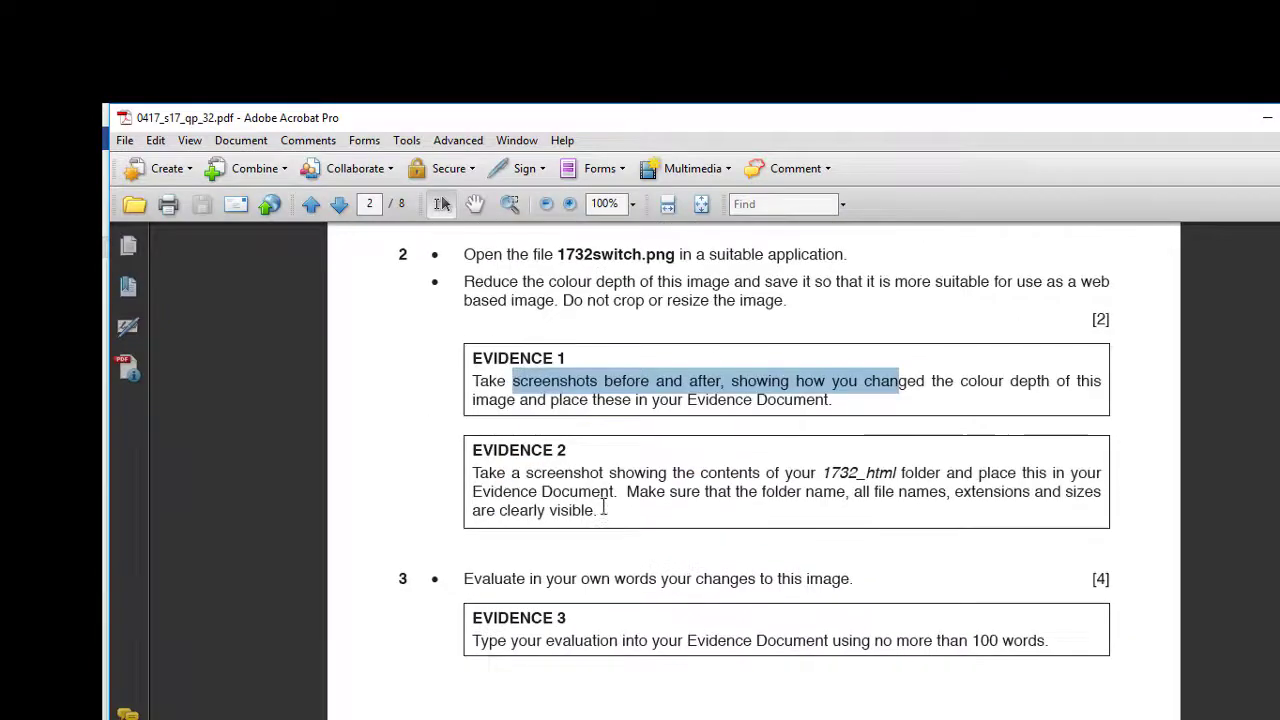
{"action": "left_click_drag", "start_coordinate": [656, 470], "coordinate": [950, 478]}
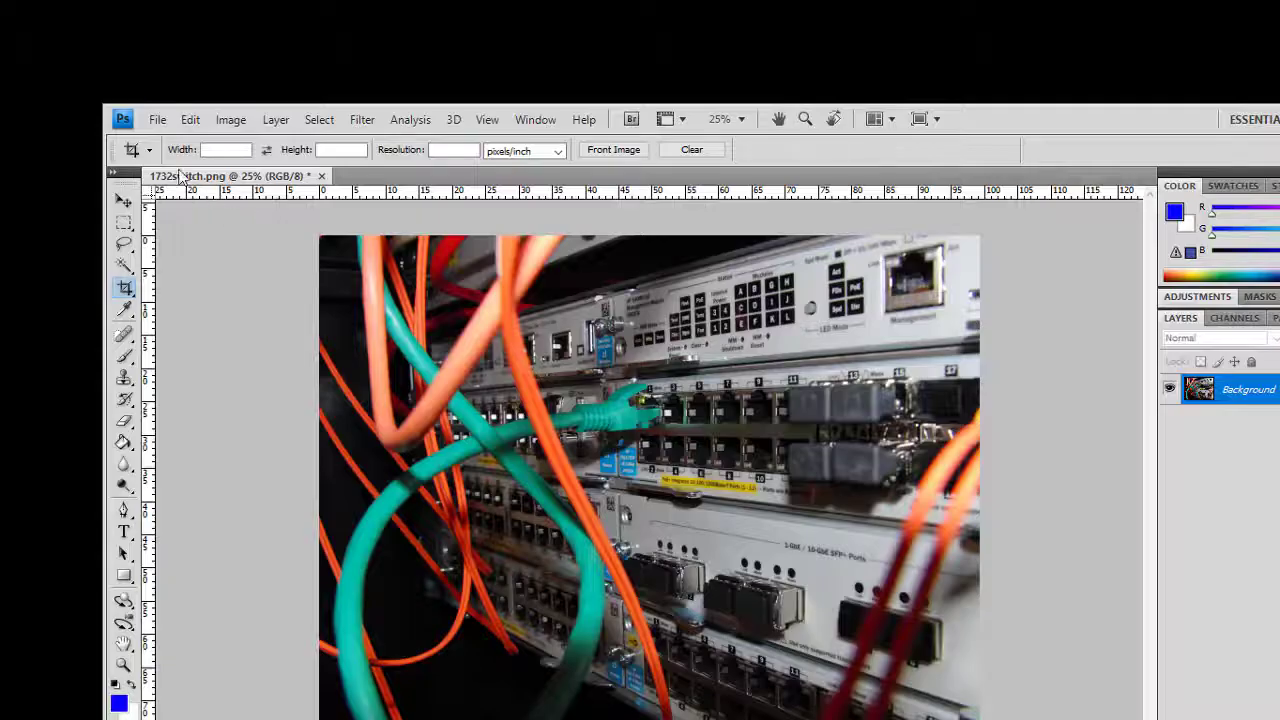
Save As 1732switch.jpg with JPEG format, accepting Medium quality in JPEG Options.
{"action": "left_click", "coordinate": [157, 119]}
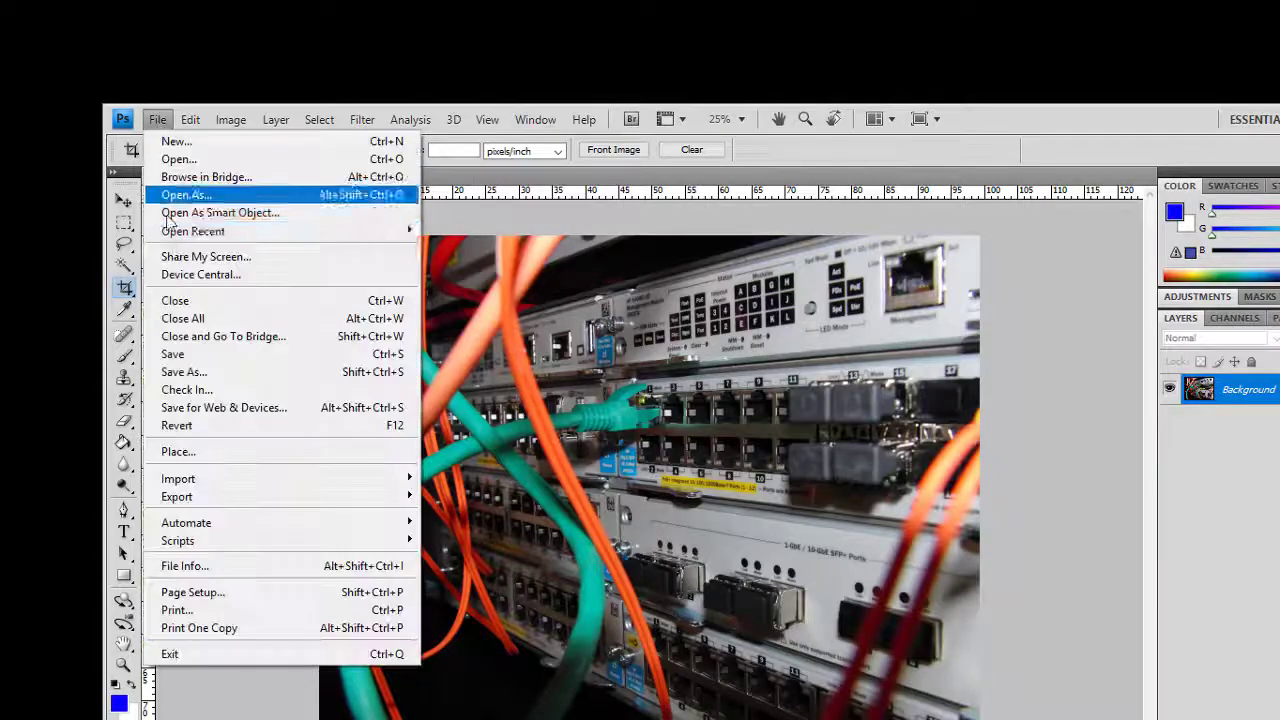
{"action": "left_click", "coordinate": [198, 372]}
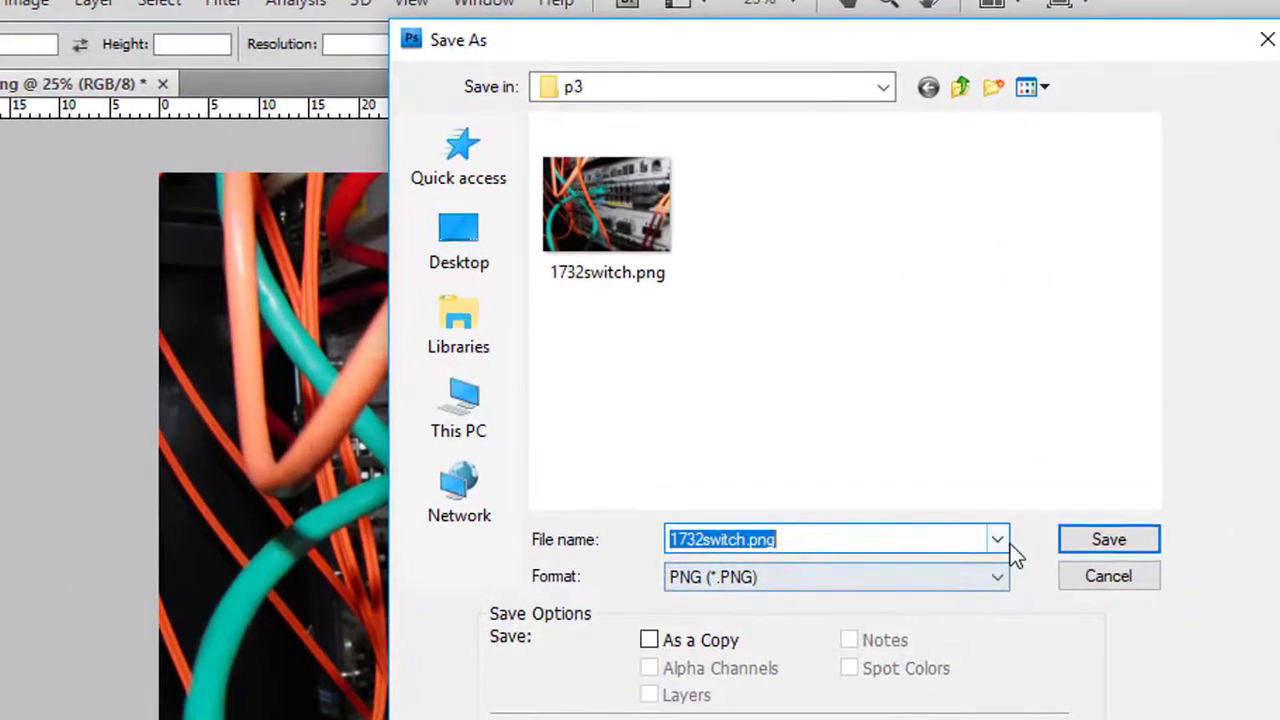
{"action": "left_click", "coordinate": [985, 577]}
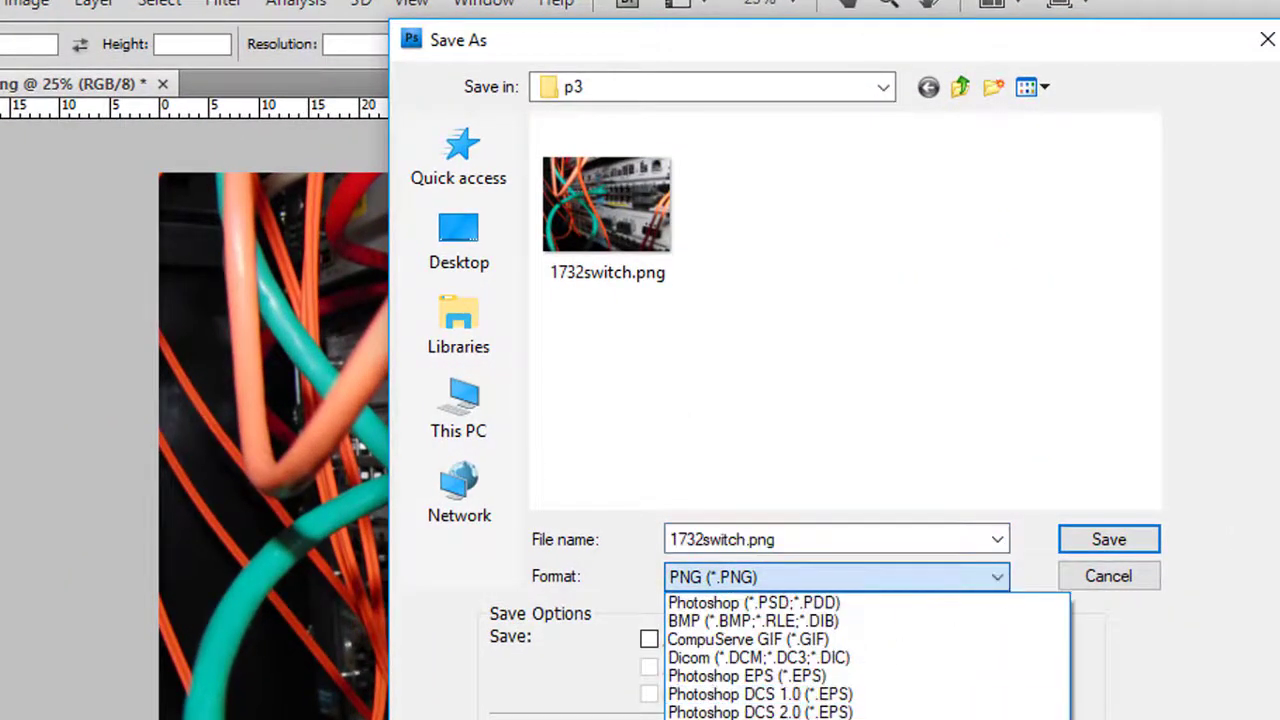
{"action": "key", "text": "j"}
{"action": "key", "text": "Return"}
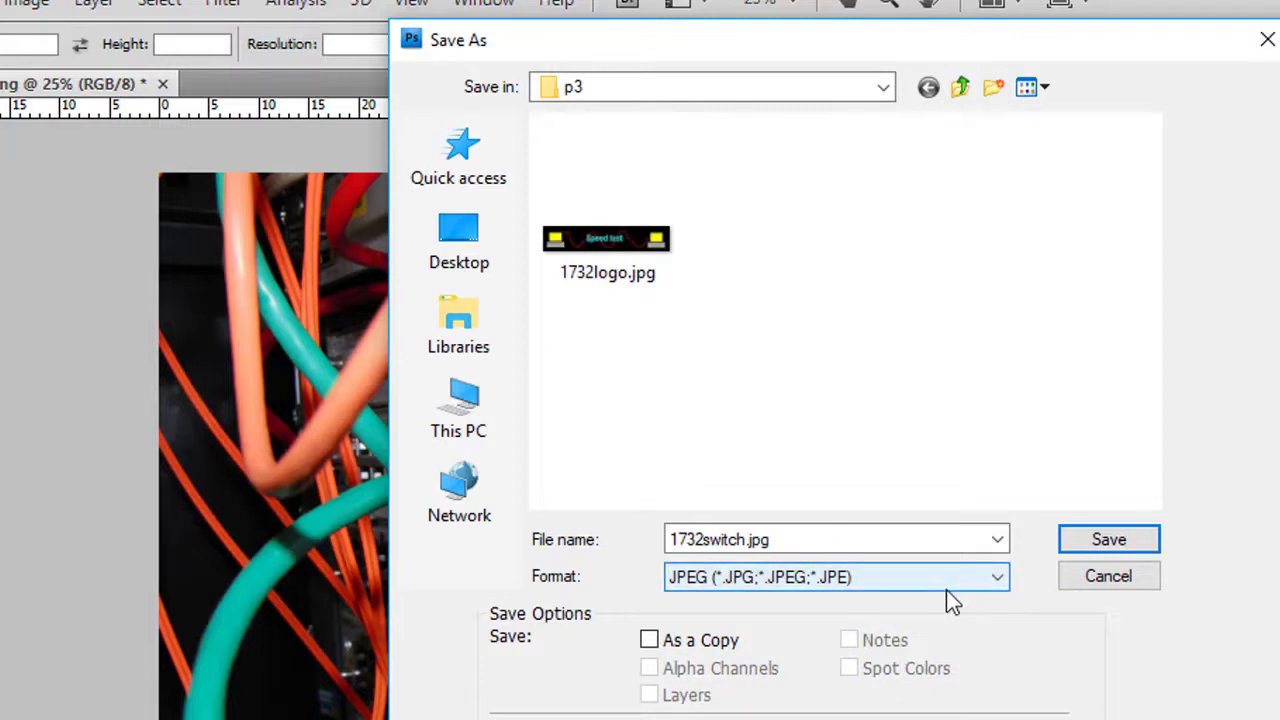
{"action": "left_click", "coordinate": [1109, 545]}
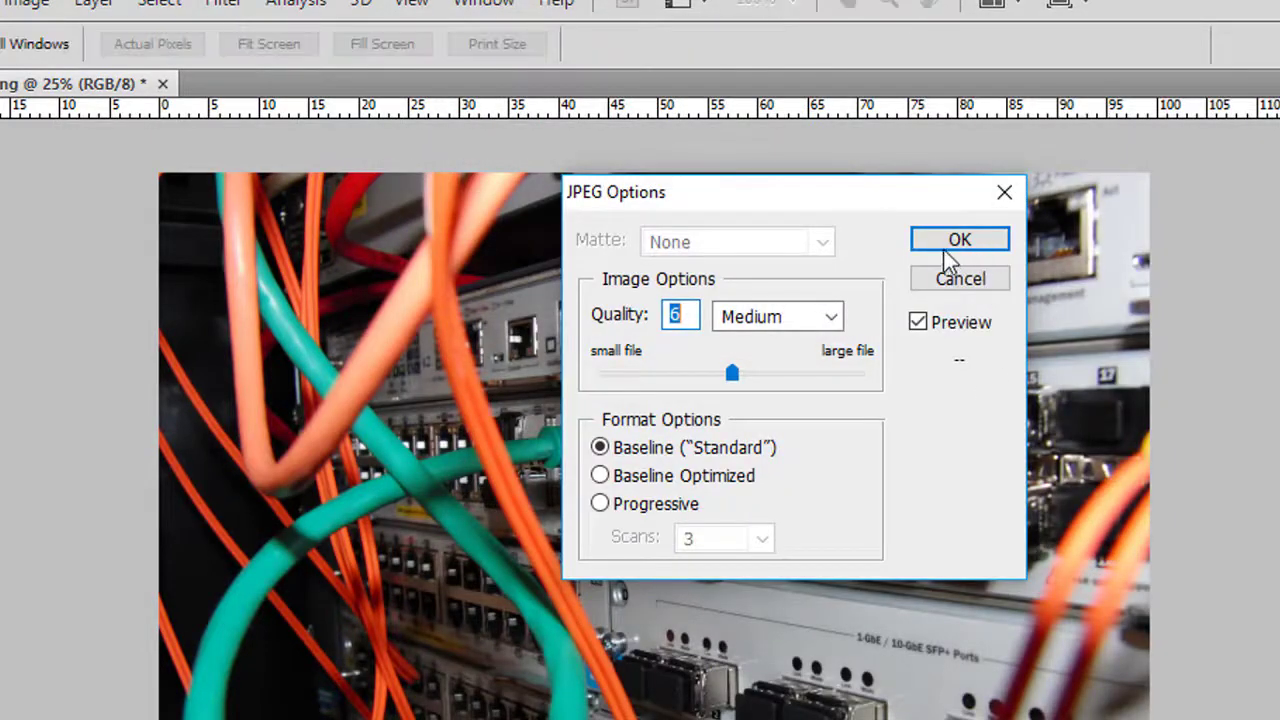
{"action": "left_click", "coordinate": [947, 245]}
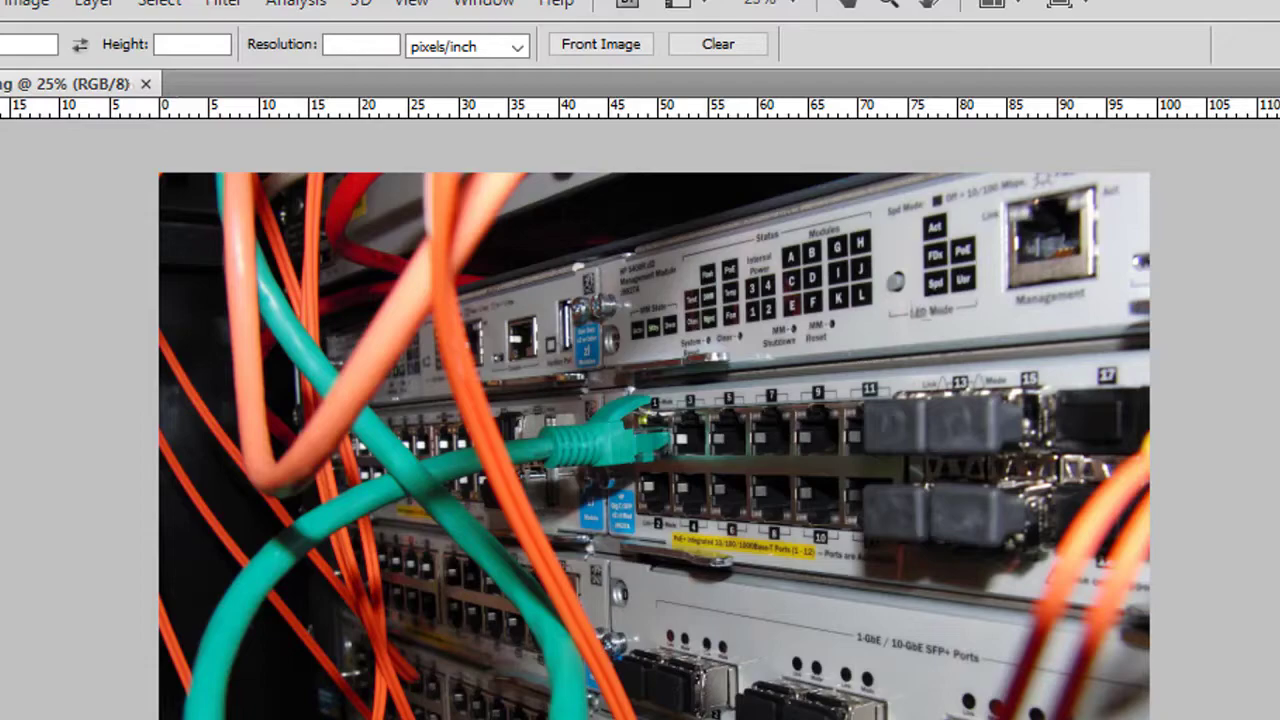
Bring up File Explorer showing the p3 folder's files with types and sizes.
{"action": "key", "text": "alt+Tab"}
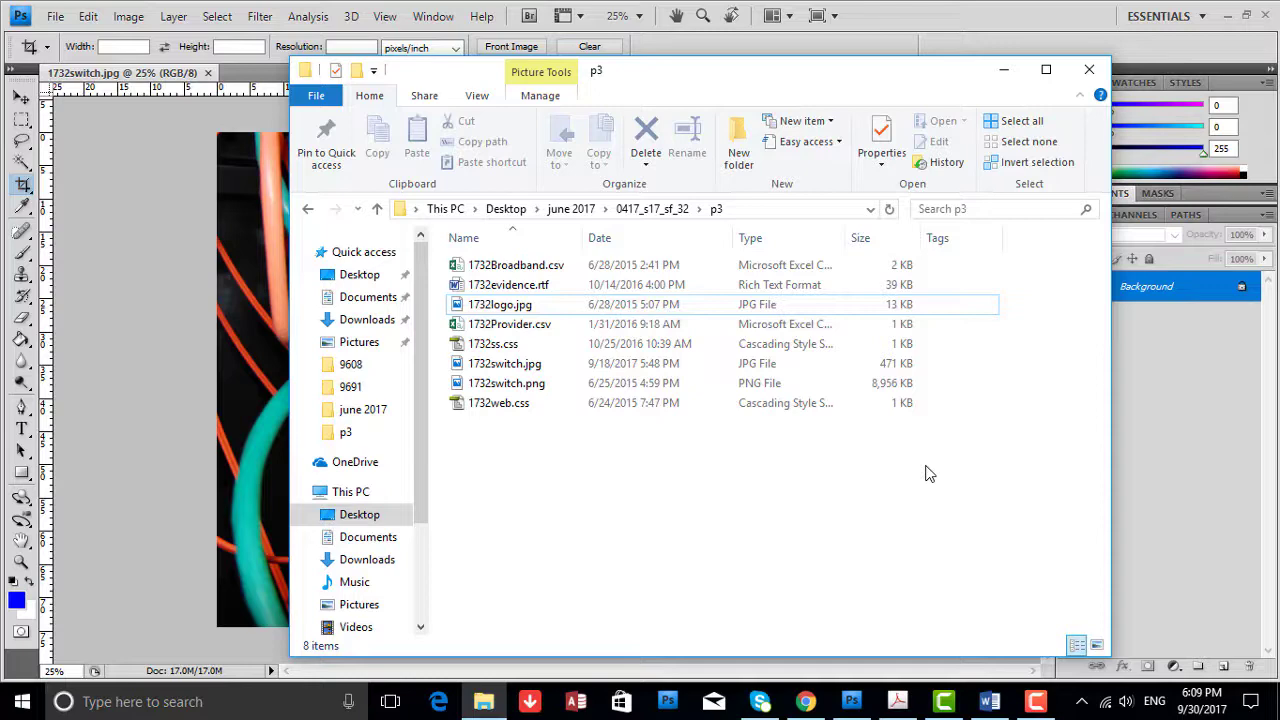
Back in the 1732evidence document, paste the folder-listing screenshot beneath Evidence 2.
{"action": "left_click", "coordinate": [989, 701]}
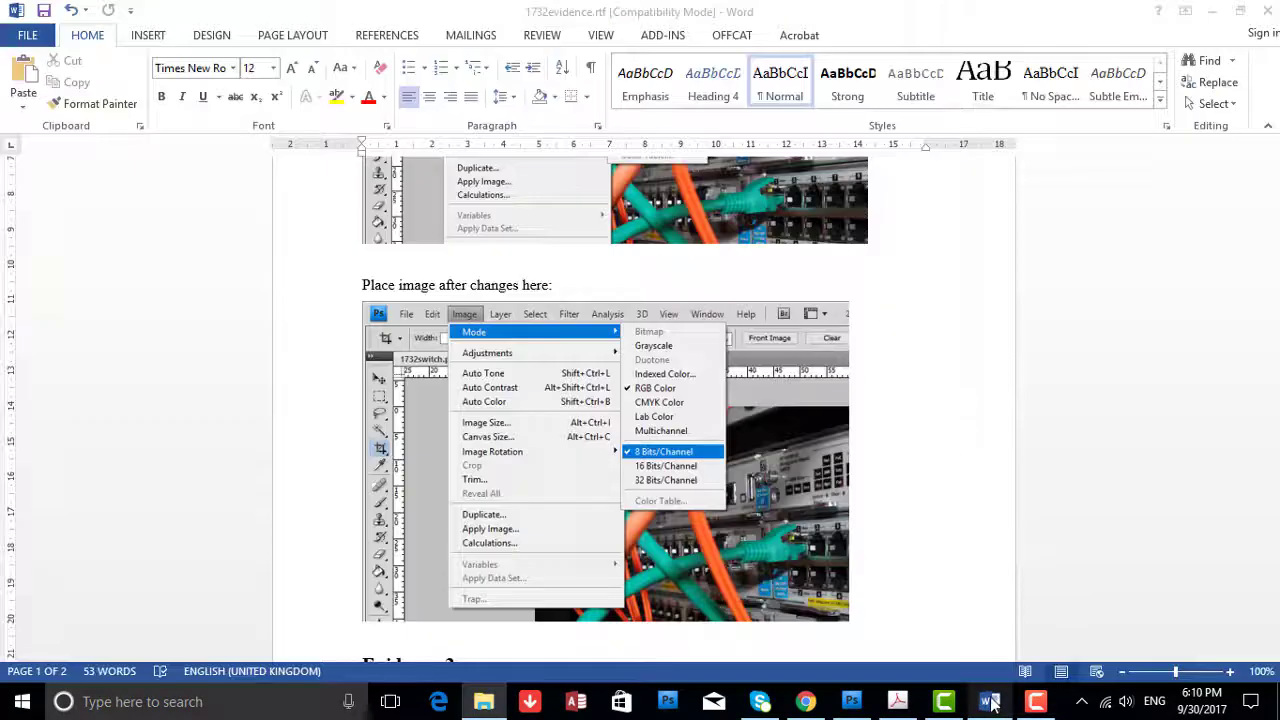
{"action": "scroll", "coordinate": [579, 423], "scroll_direction": "down", "scroll_amount": 5}
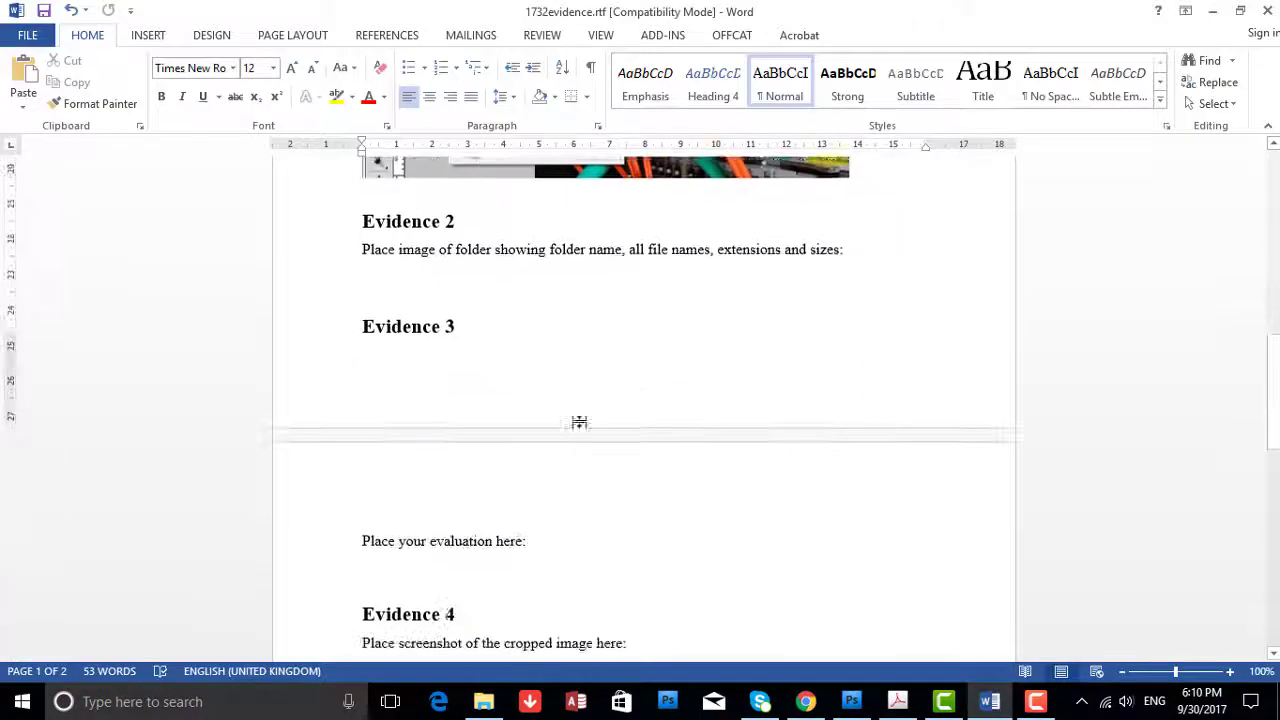
{"action": "right_click", "coordinate": [383, 275]}
{"action": "left_click", "coordinate": [424, 358]}
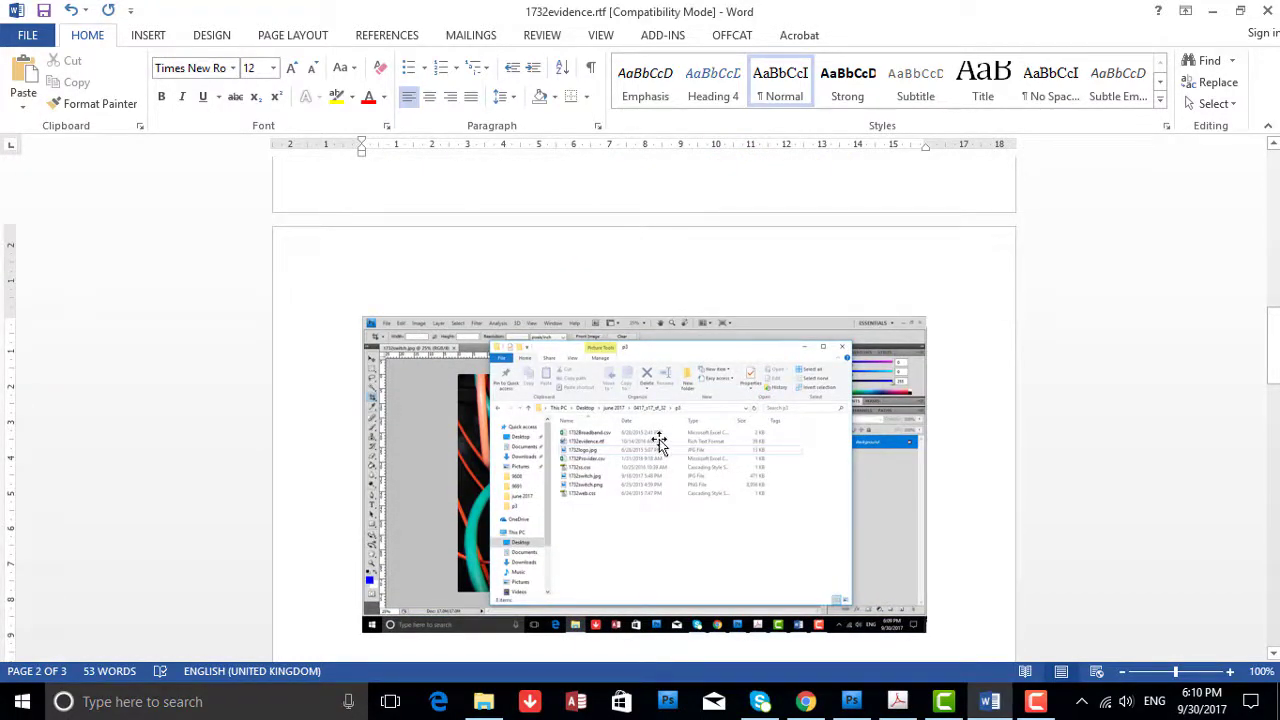
Read question 4 on page 3 of the task PDF, then return to Photoshop.
{"action": "left_click", "coordinate": [897, 701]}
{"action": "scroll", "coordinate": [707, 459], "scroll_direction": "down", "scroll_amount": 2}
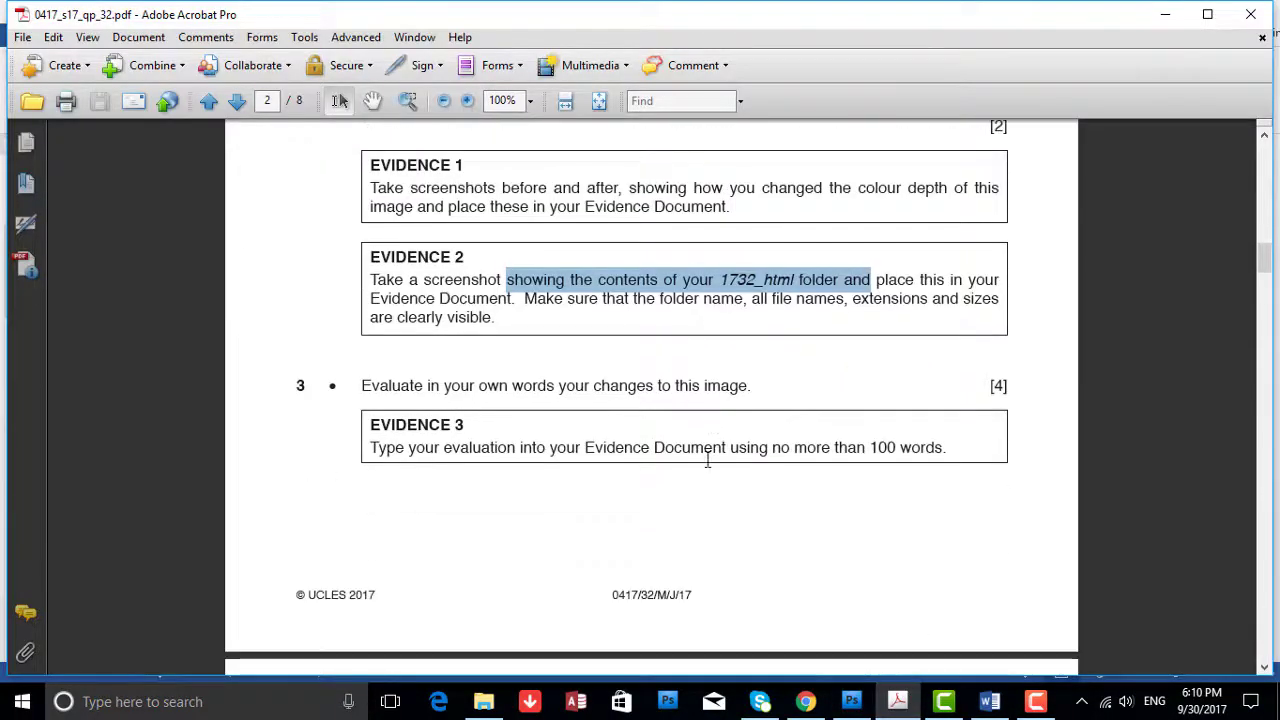
{"action": "scroll", "coordinate": [707, 459], "scroll_direction": "down", "scroll_amount": 6}
{"action": "scroll", "coordinate": [707, 459], "scroll_direction": "down", "scroll_amount": 2}
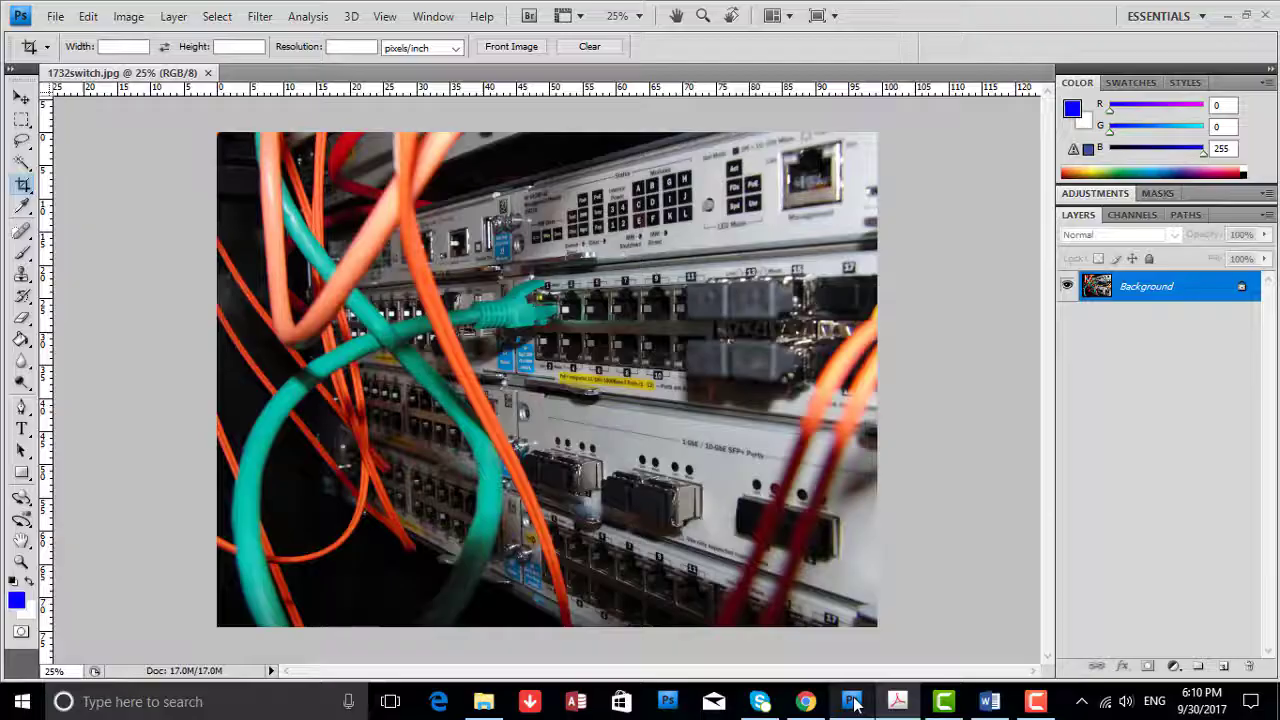
{"action": "left_click", "coordinate": [851, 701]}
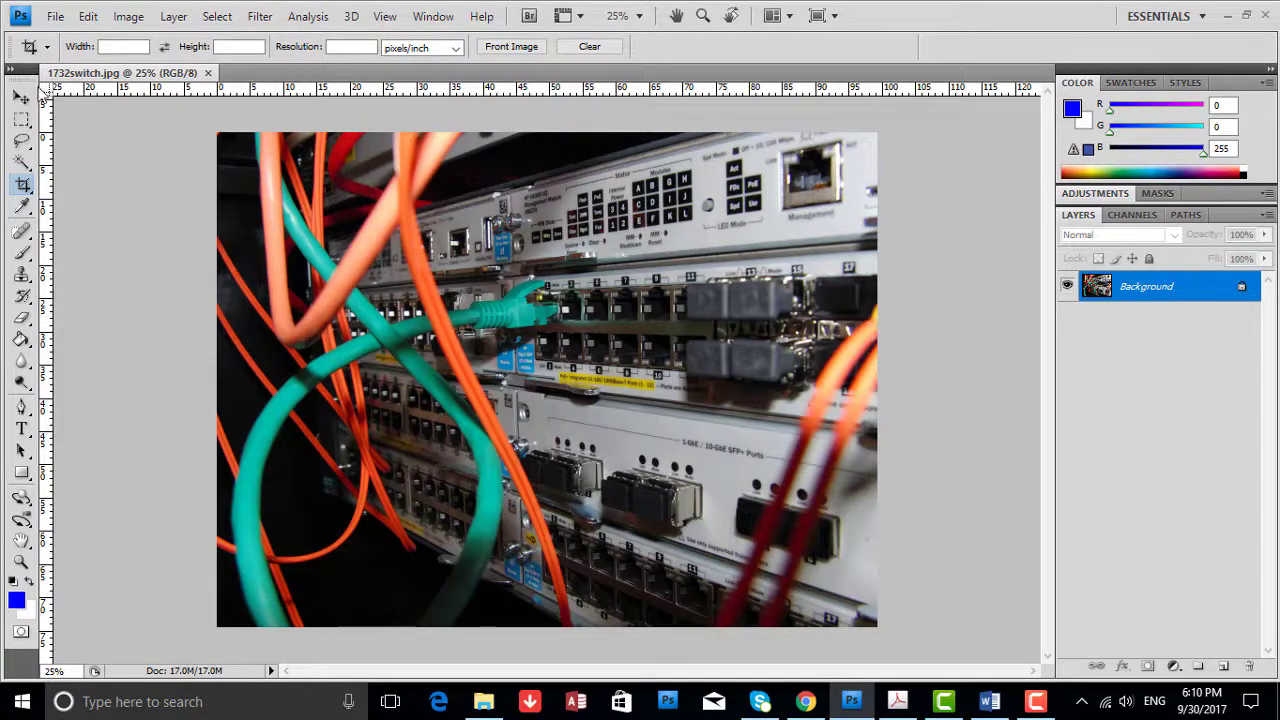
In Guides, Grid & Slices preferences, set a gridline every 33.33 percent with 1 subdivision.
{"action": "left_click", "coordinate": [88, 16]}
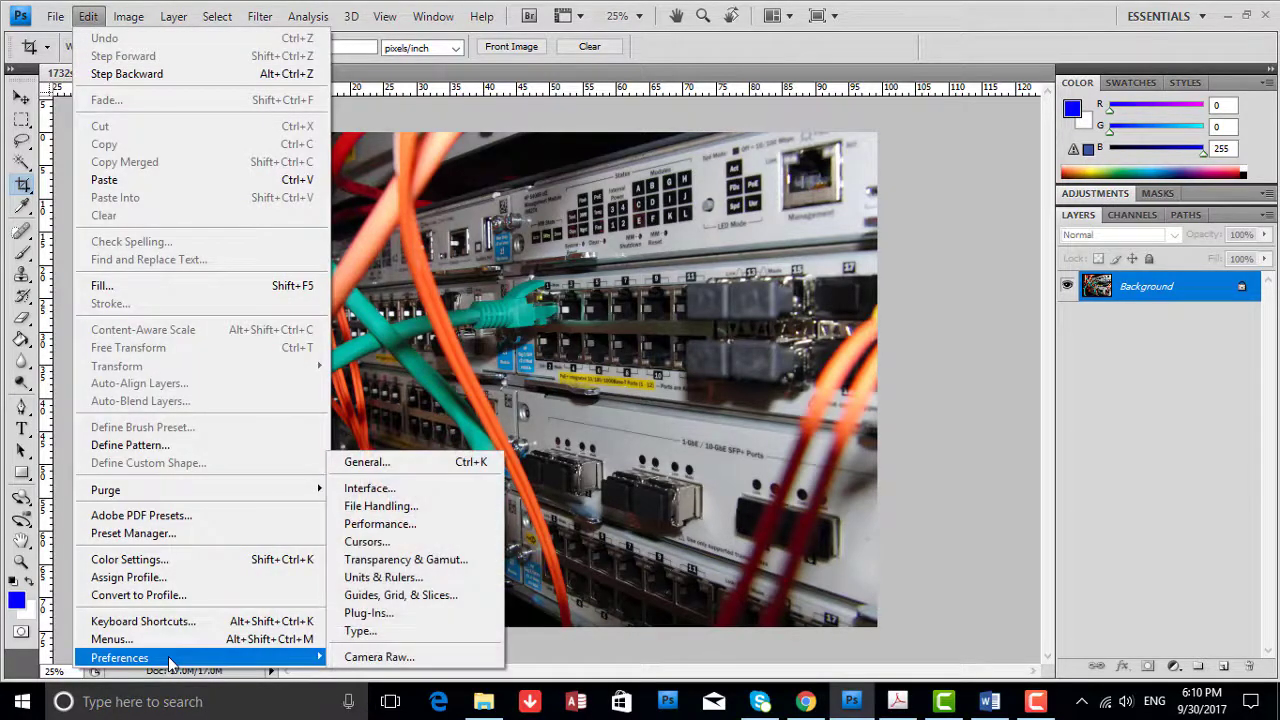
{"action": "mouse_move", "coordinate": [119, 657]}
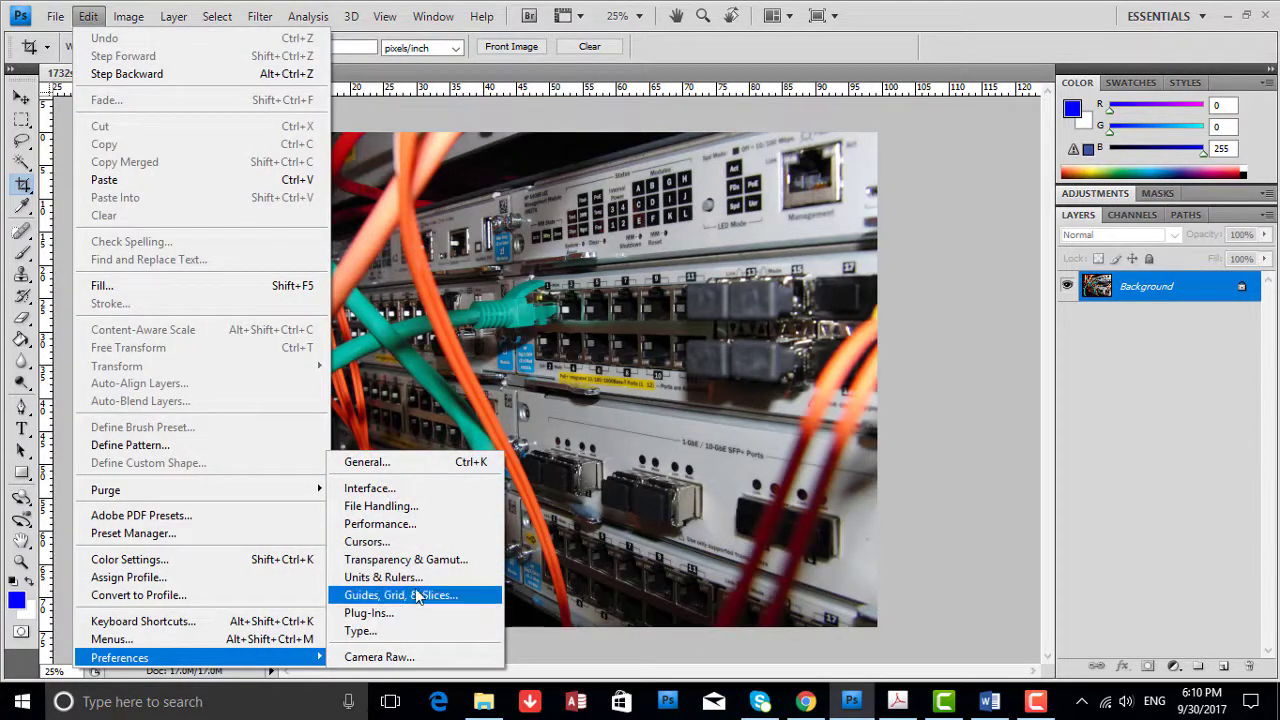
{"action": "left_click", "coordinate": [410, 595]}
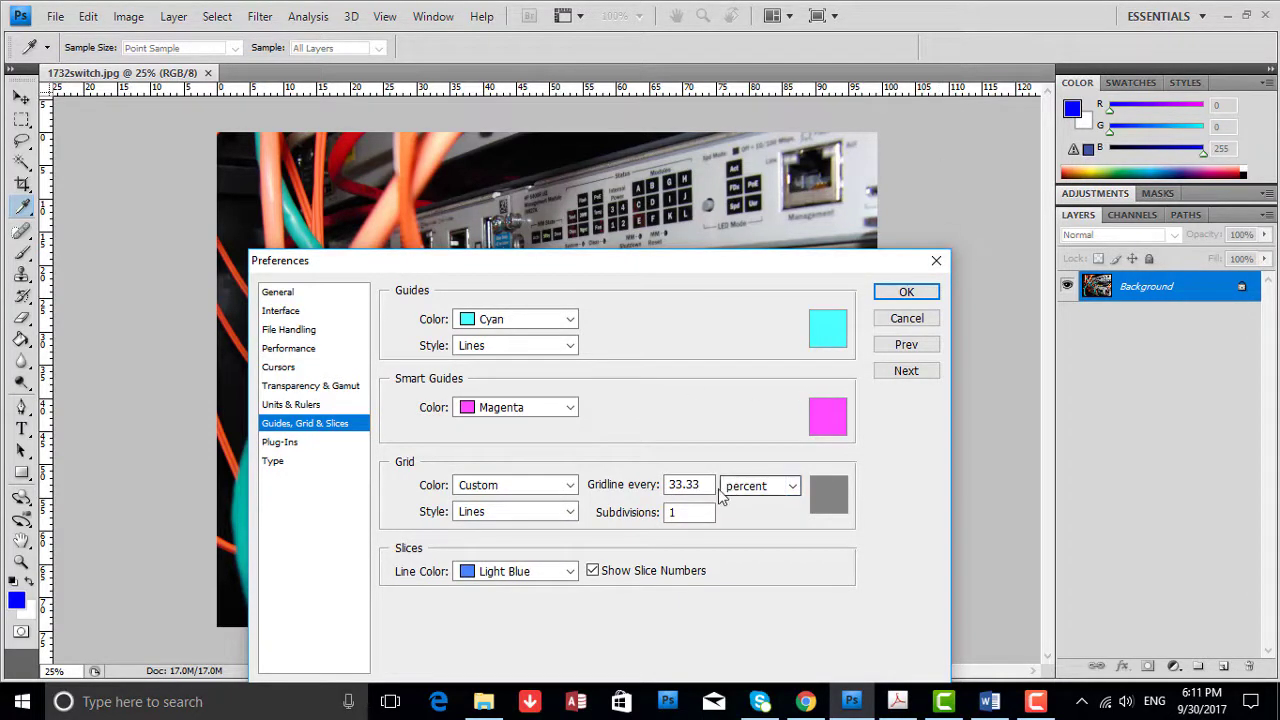
{"action": "left_click", "coordinate": [906, 292]}
Select the Crop tool and show the thirds grid over the switch image.
{"action": "key", "text": "c"}
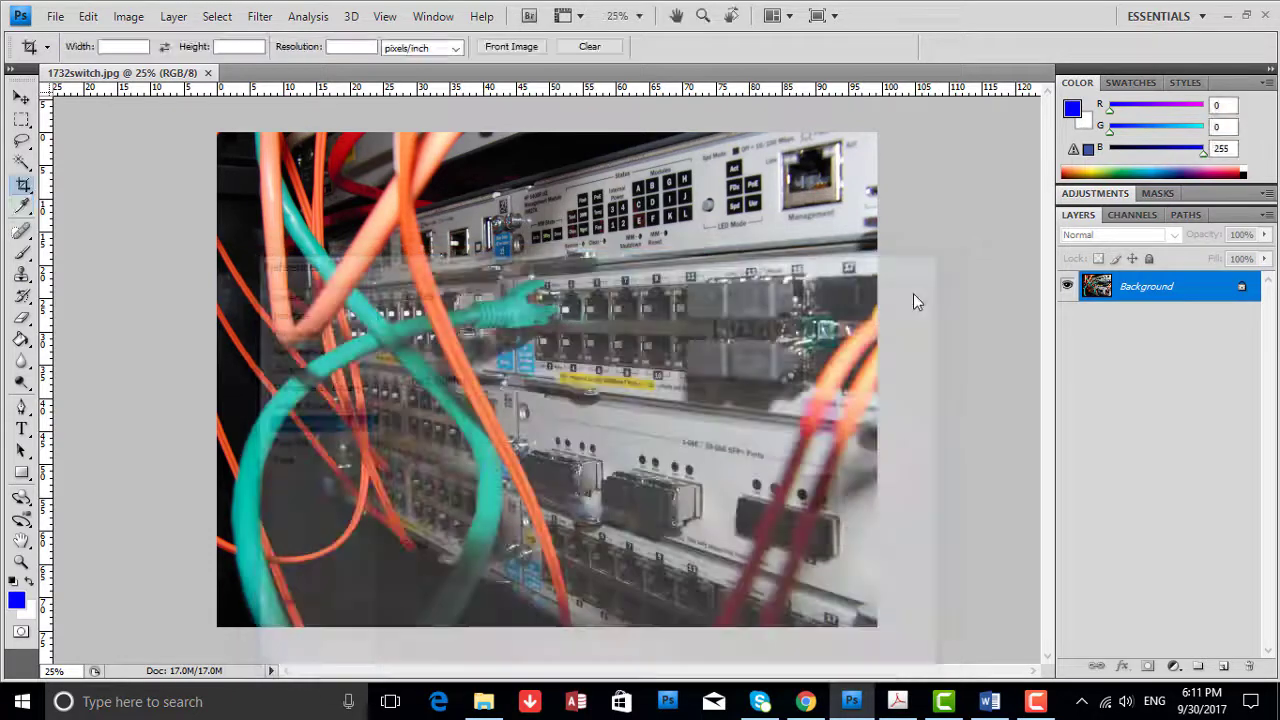
{"action": "left_click", "coordinate": [380, 17]}
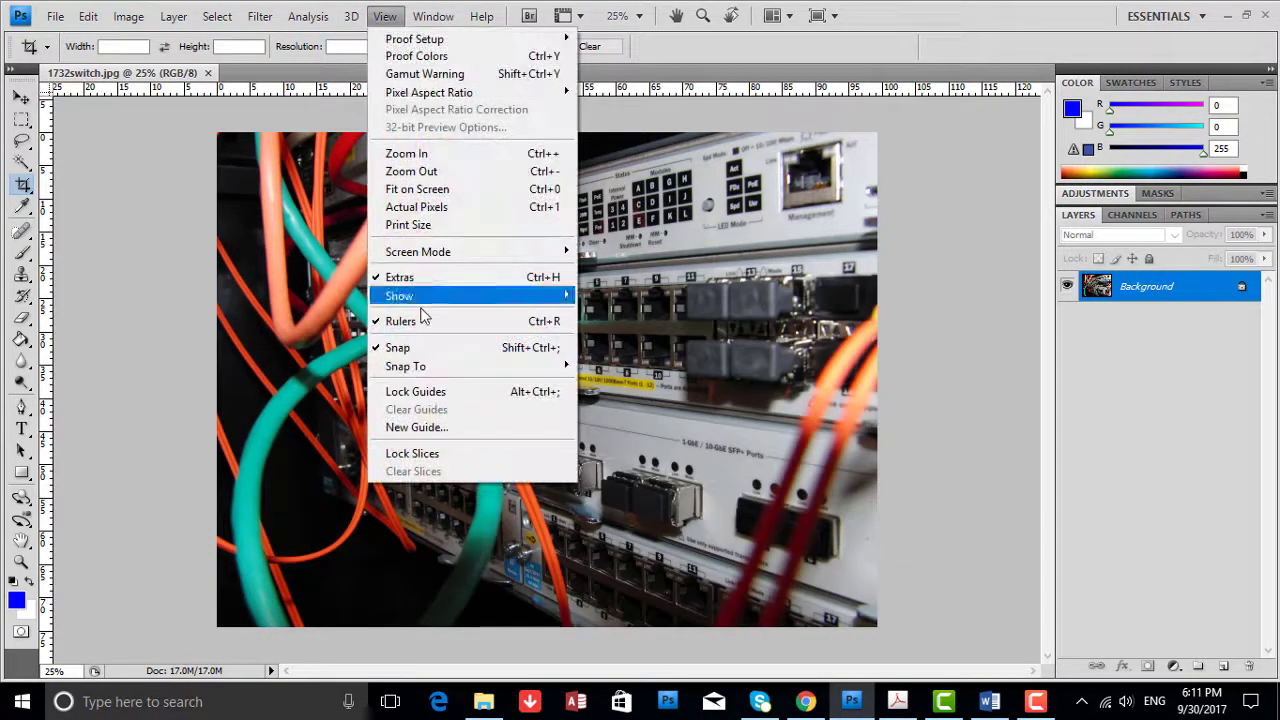
{"action": "mouse_move", "coordinate": [399, 296]}
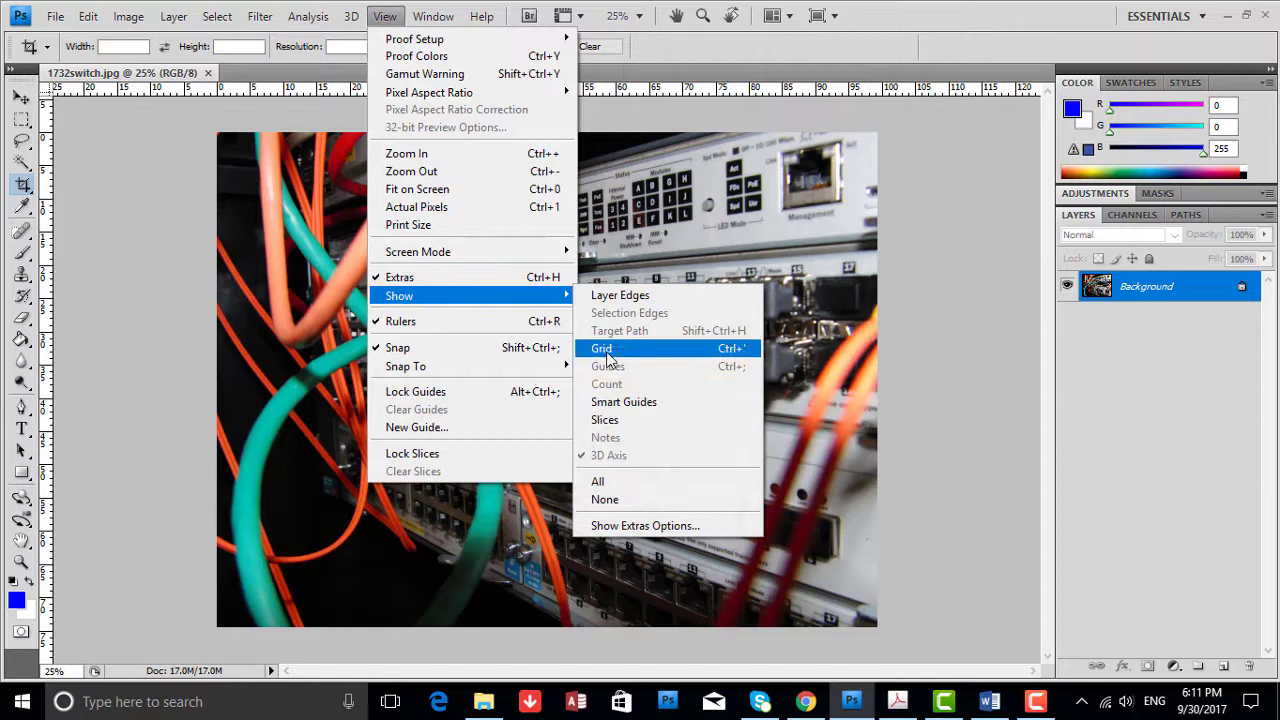
{"action": "left_click", "coordinate": [604, 348]}
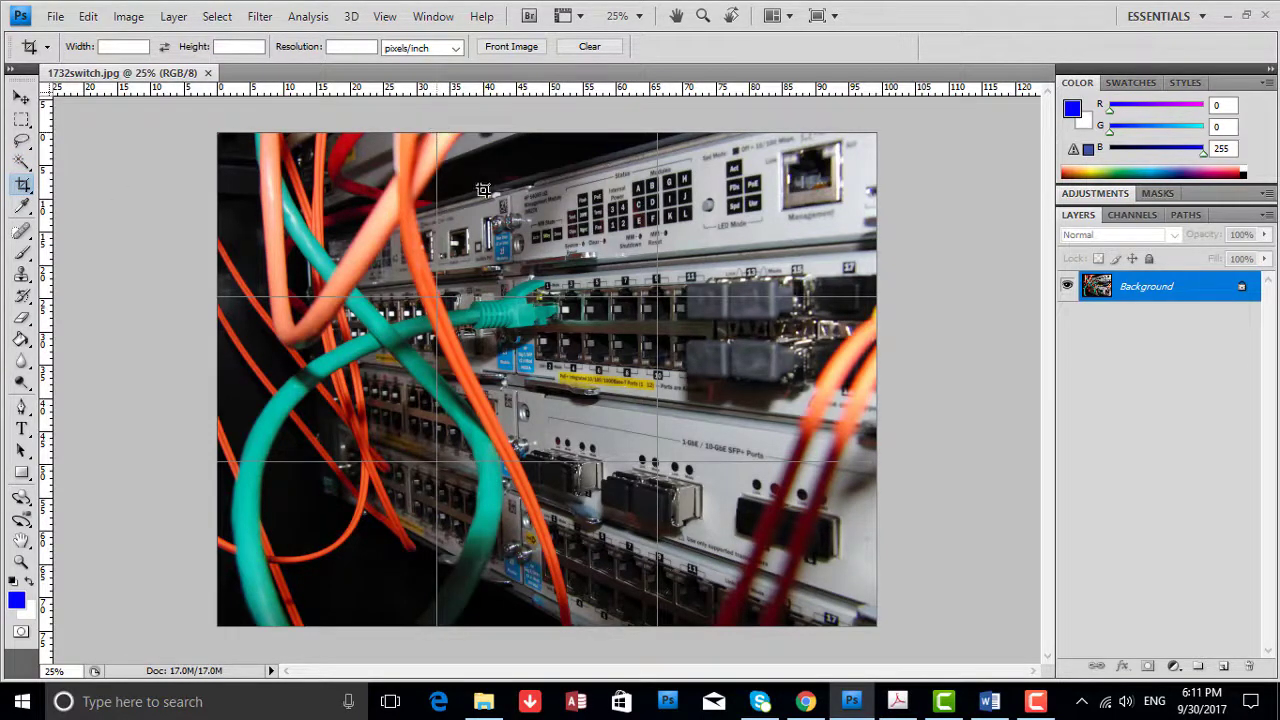
Crop the image to its middle vertical third, removing the left and right thirds.
{"action": "left_click_drag", "start_coordinate": [437, 133], "coordinate": [654, 631]}
{"action": "right_click", "coordinate": [612, 297]}
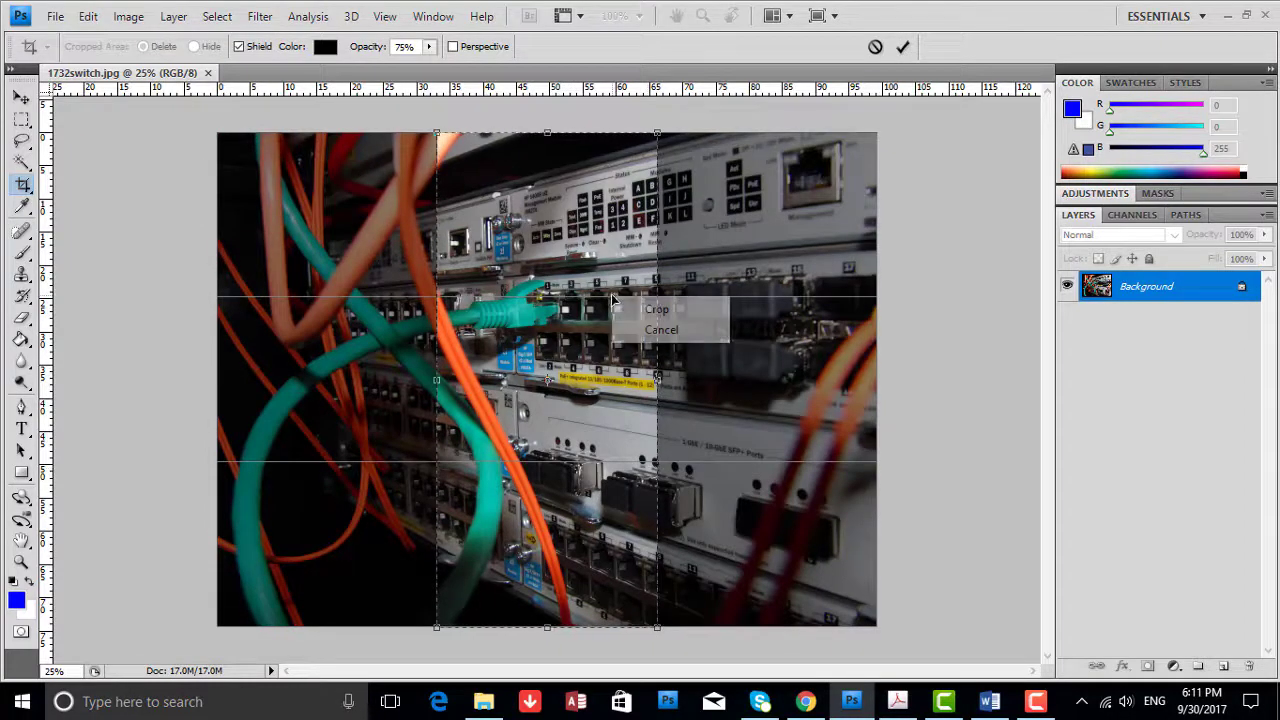
{"action": "left_click", "coordinate": [646, 309]}
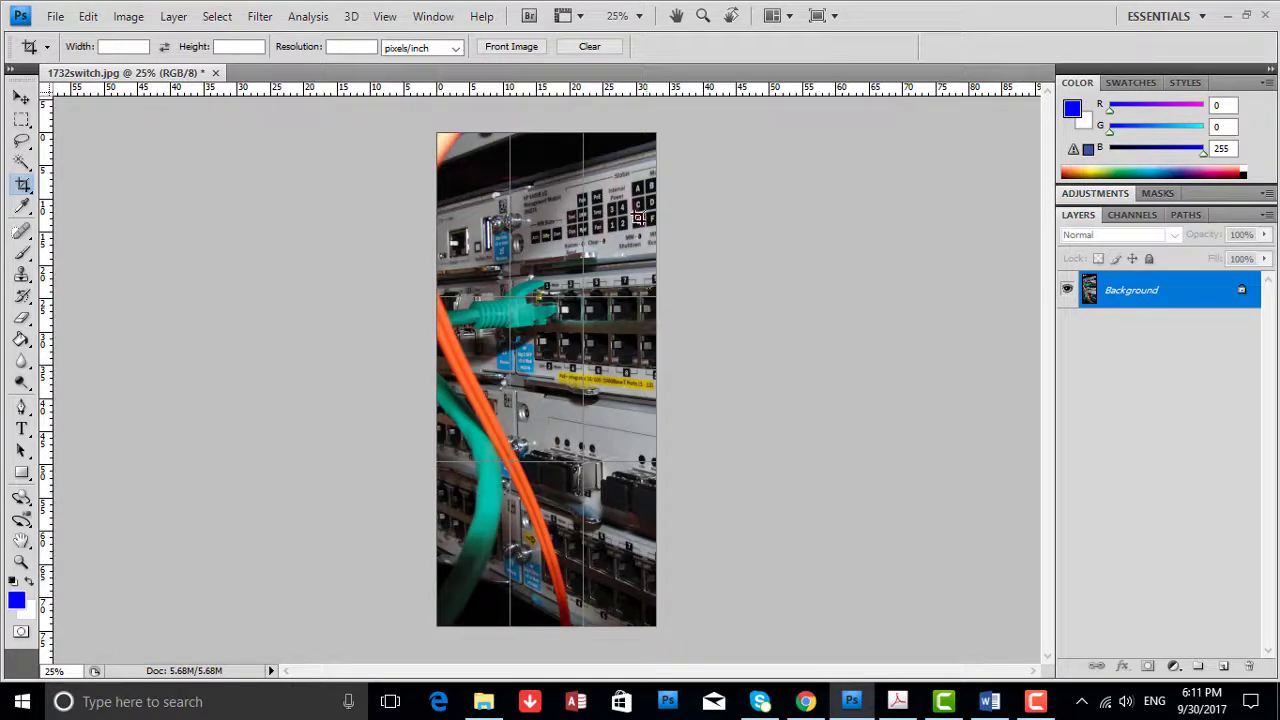
Start Save As for the cropped image and trim the file name back to 1732.
{"action": "left_click", "coordinate": [56, 16]}
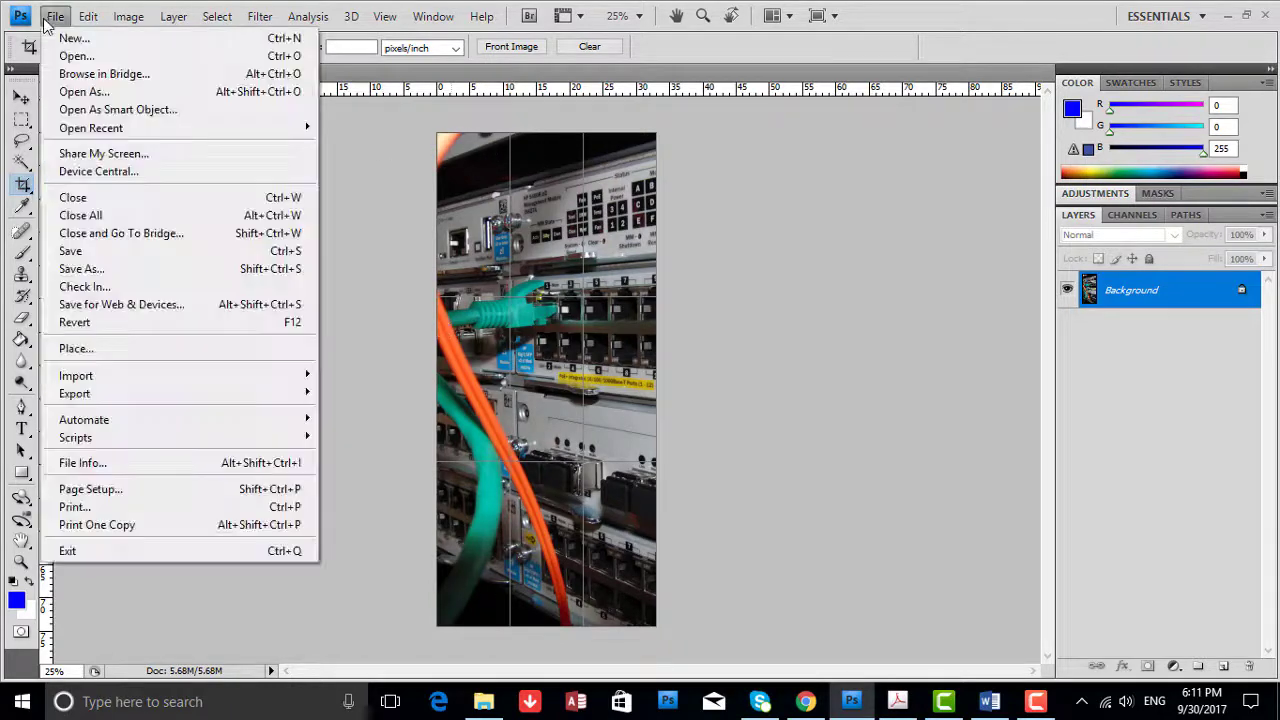
{"action": "left_click", "coordinate": [82, 269]}
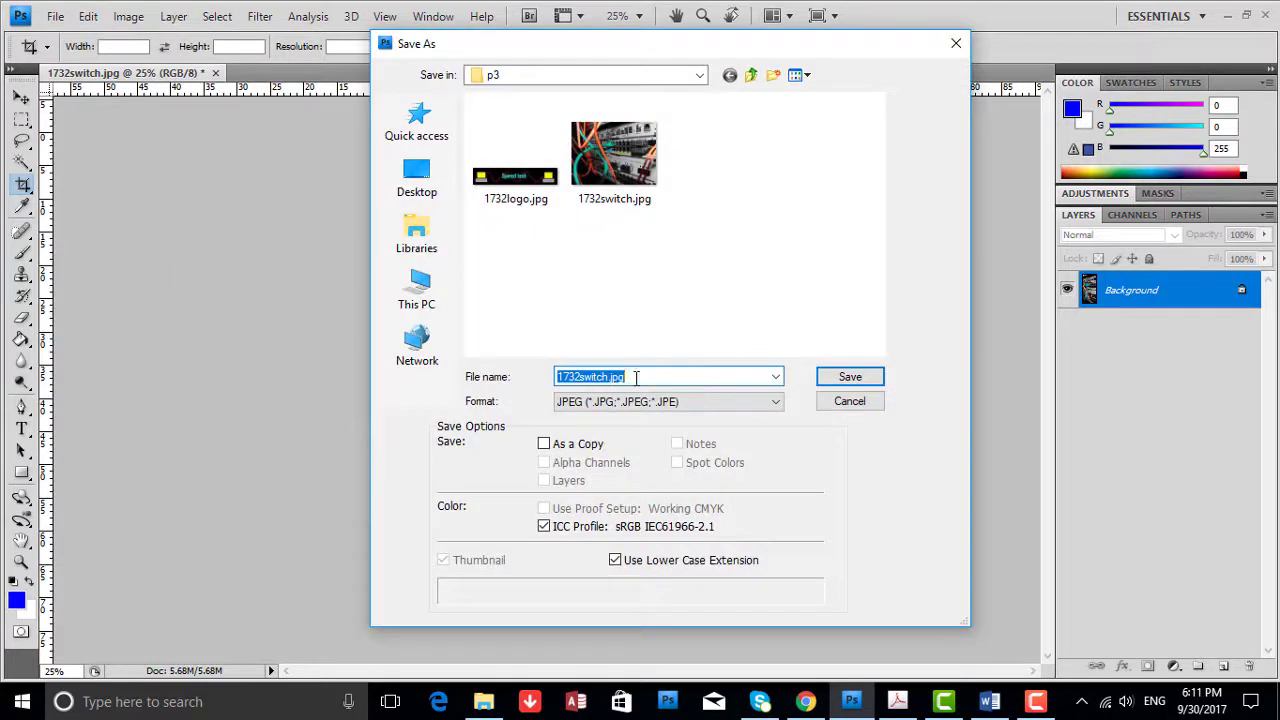
{"action": "left_click_drag", "start_coordinate": [636, 378], "coordinate": [586, 380]}
{"action": "key", "text": "BackSpace"}
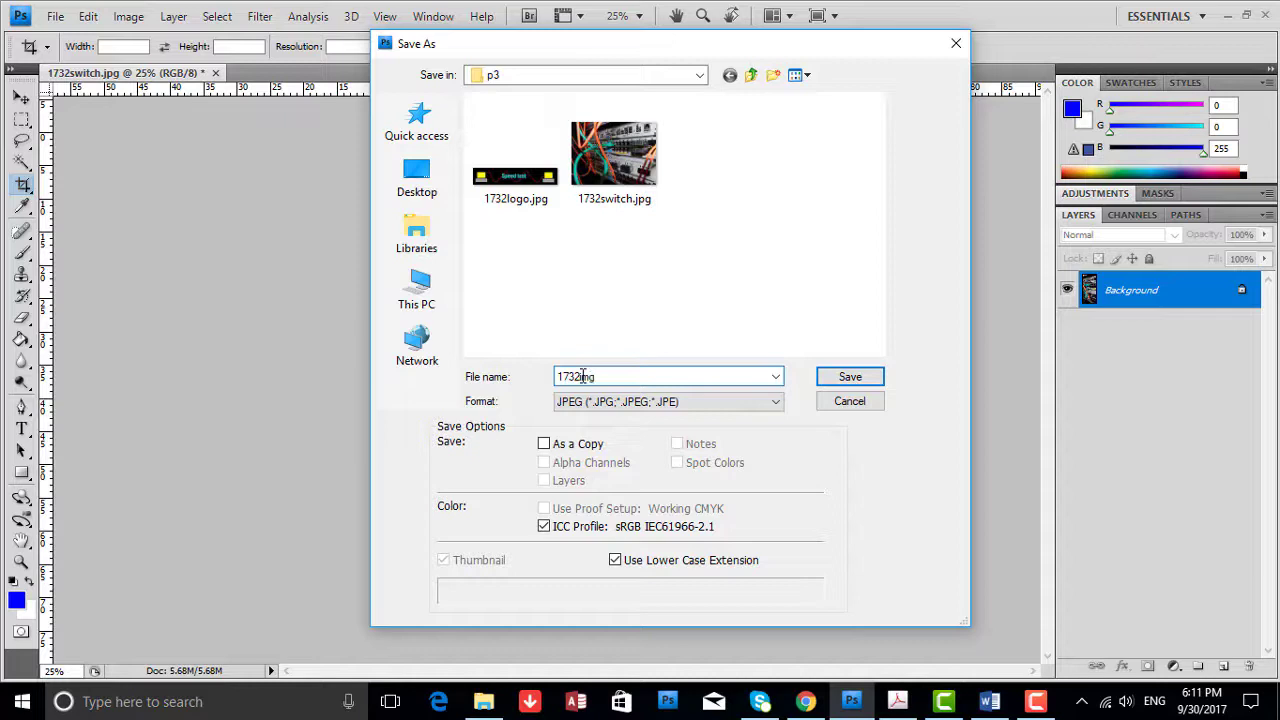
Confirm the required name in the PDF and save as 1732img.jpg at JPEG quality 6 (Medium).
{"action": "left_click", "coordinate": [897, 701]}
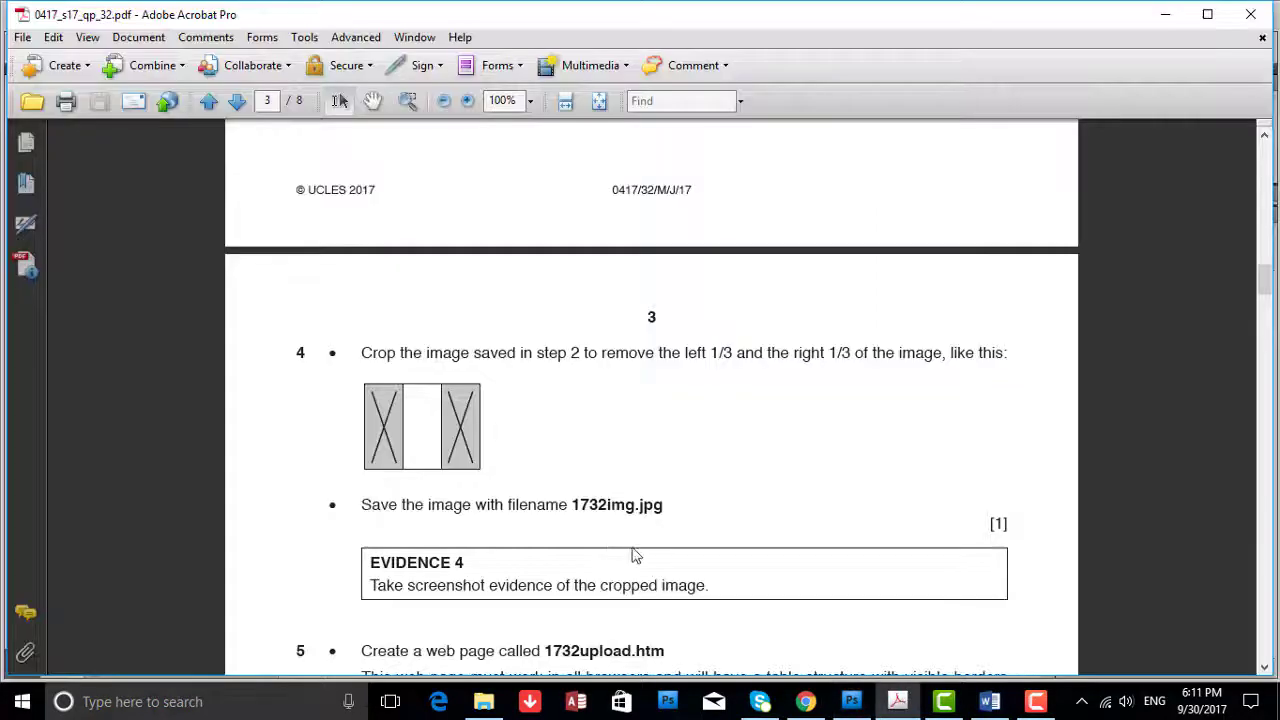
{"action": "left_click_drag", "start_coordinate": [403, 504], "coordinate": [674, 503]}
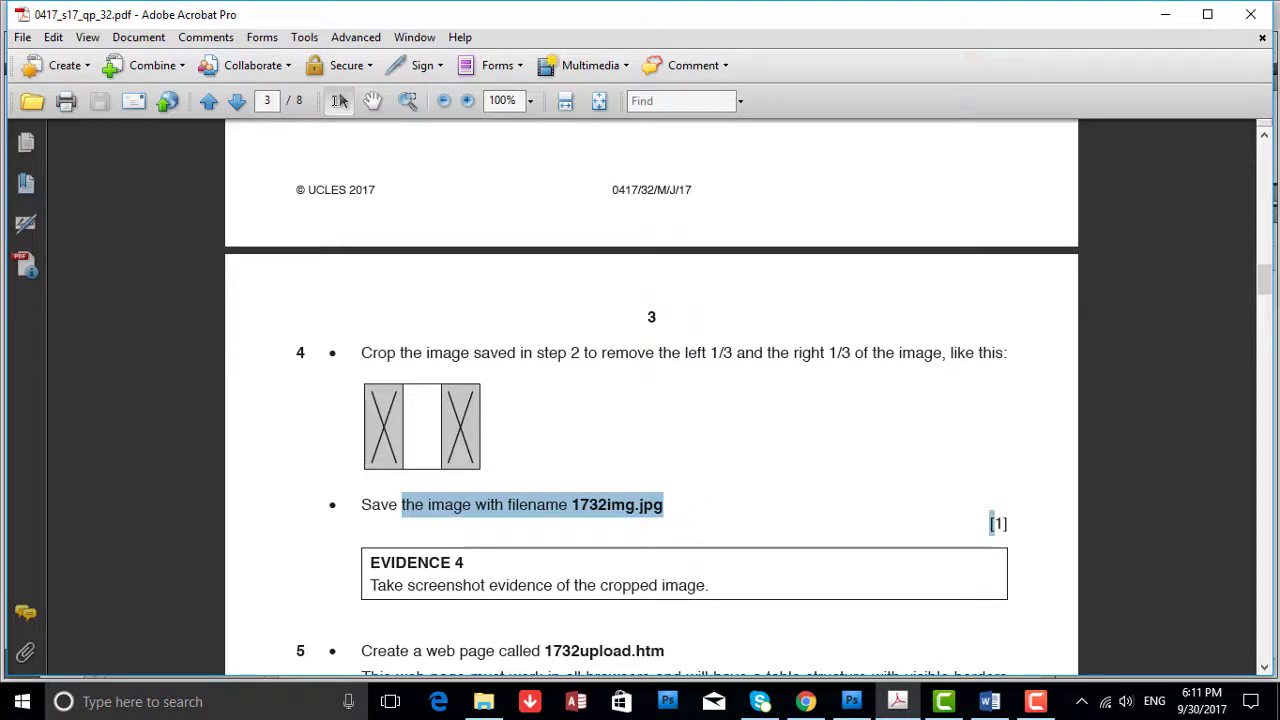
{"action": "left_click", "coordinate": [851, 701]}
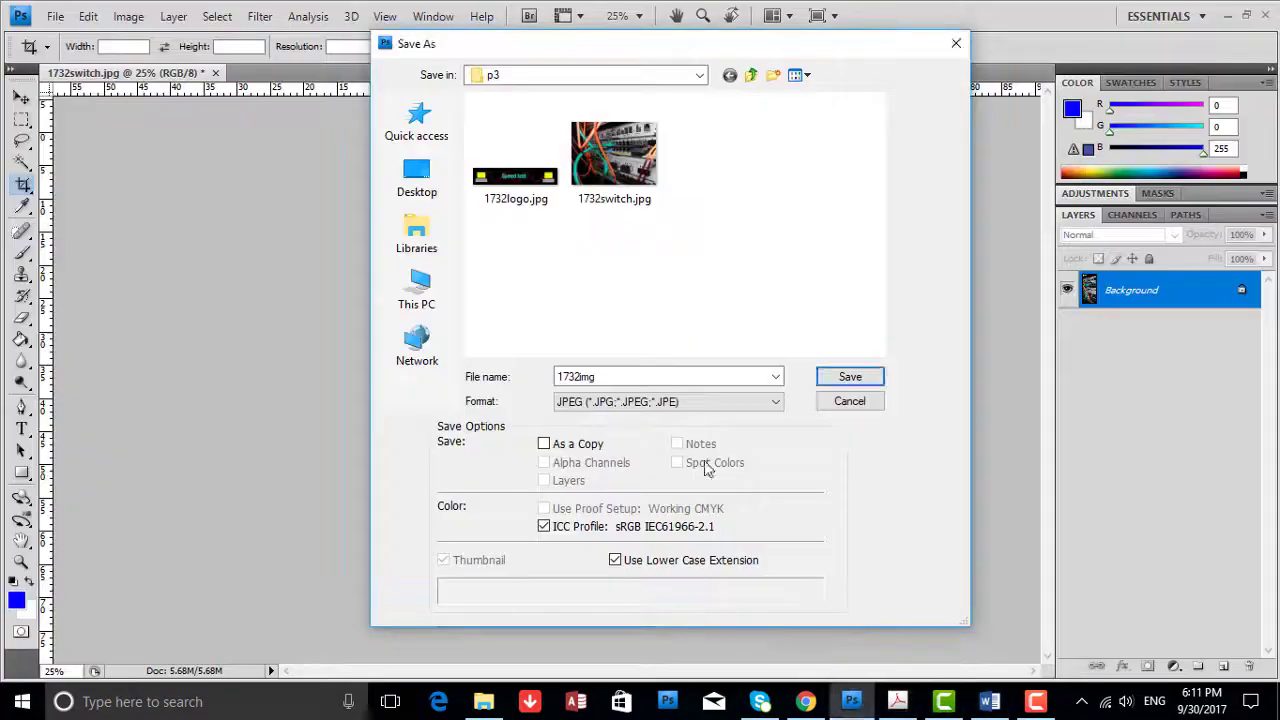
{"action": "left_click", "coordinate": [852, 376]}
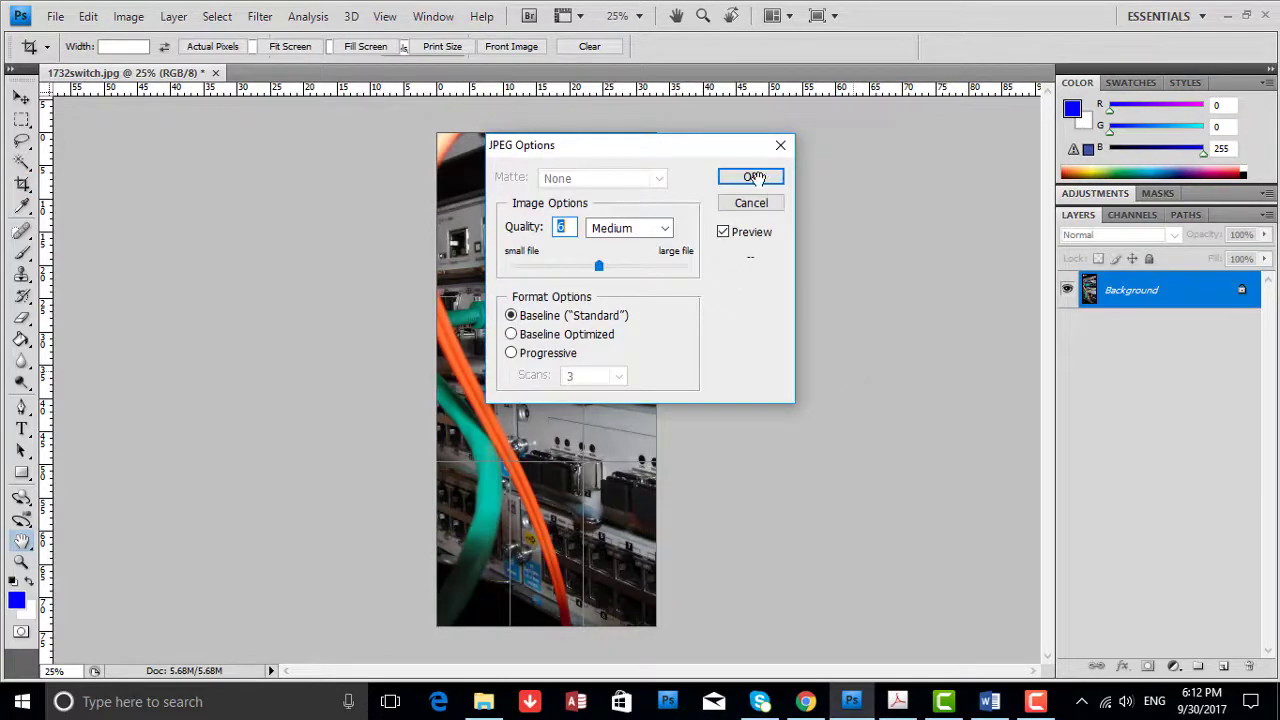
{"action": "left_click", "coordinate": [753, 177]}
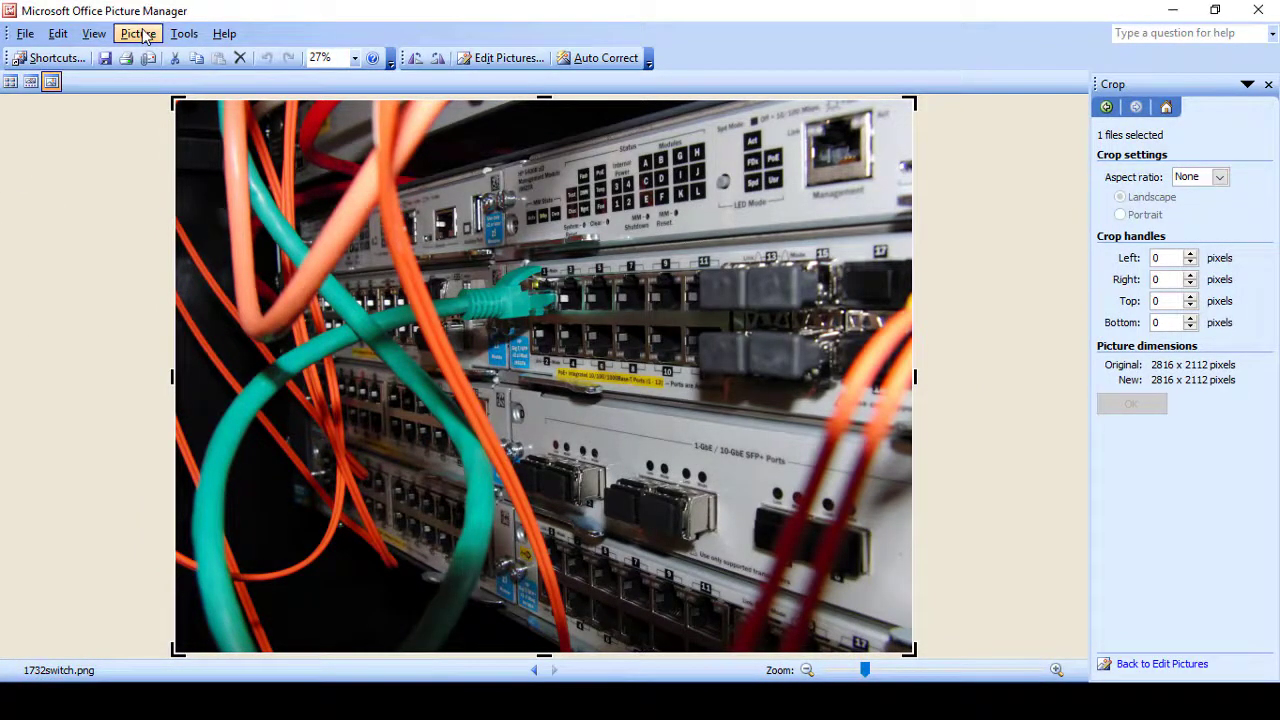
Show the Crop pane for 1732switch.png, with all margins at 0 pixels.
{"action": "left_click", "coordinate": [128, 40]}
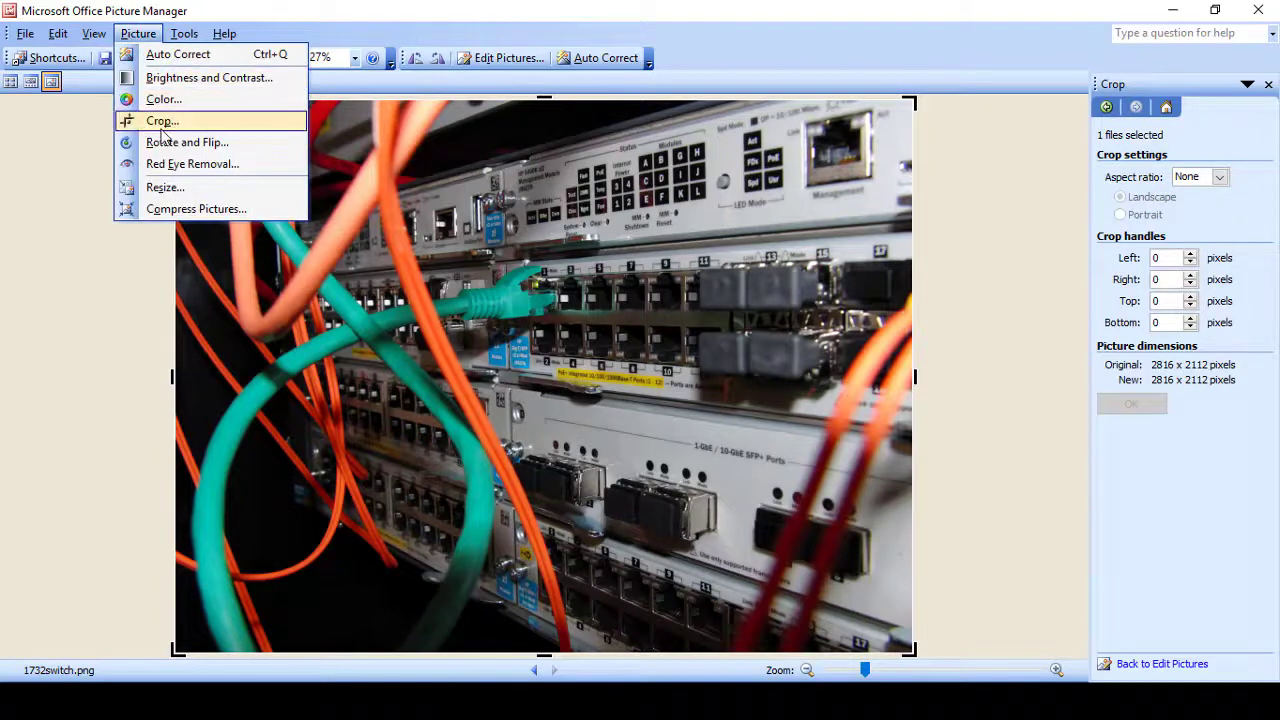
{"action": "left_click", "coordinate": [1273, 615]}
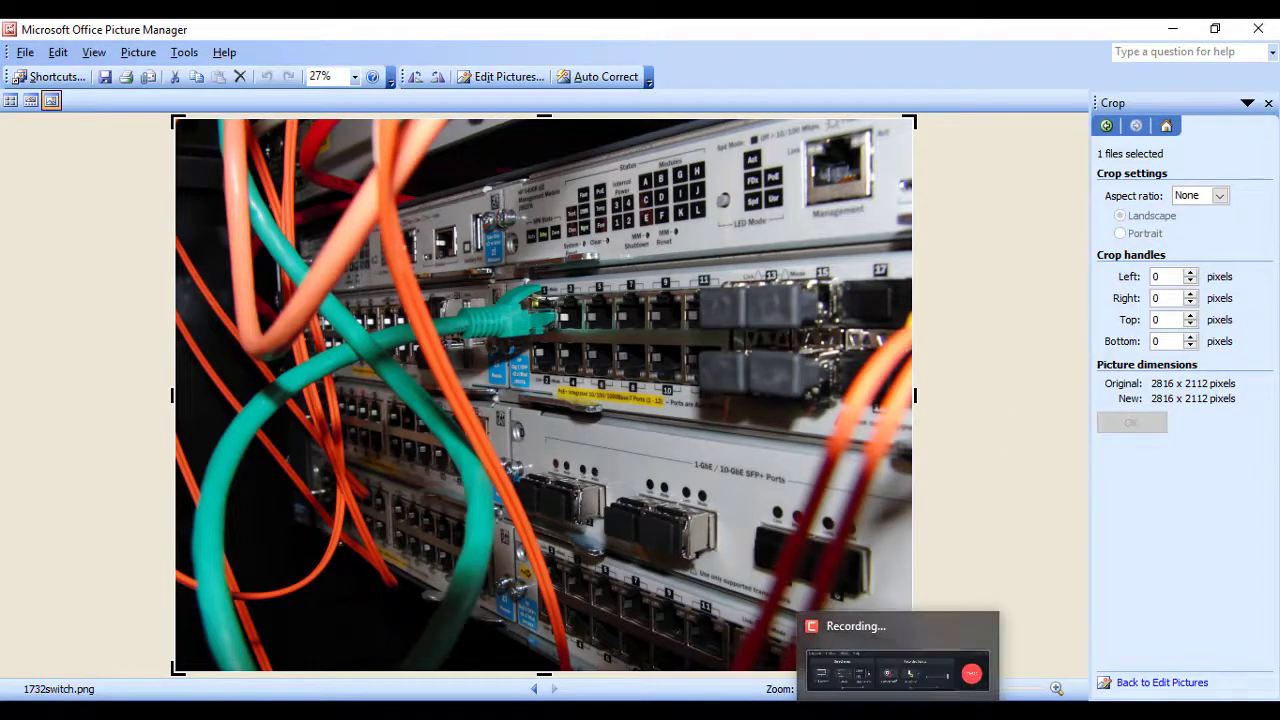
Launch Calculator from Windows search.
{"action": "key", "text": "super+c"}
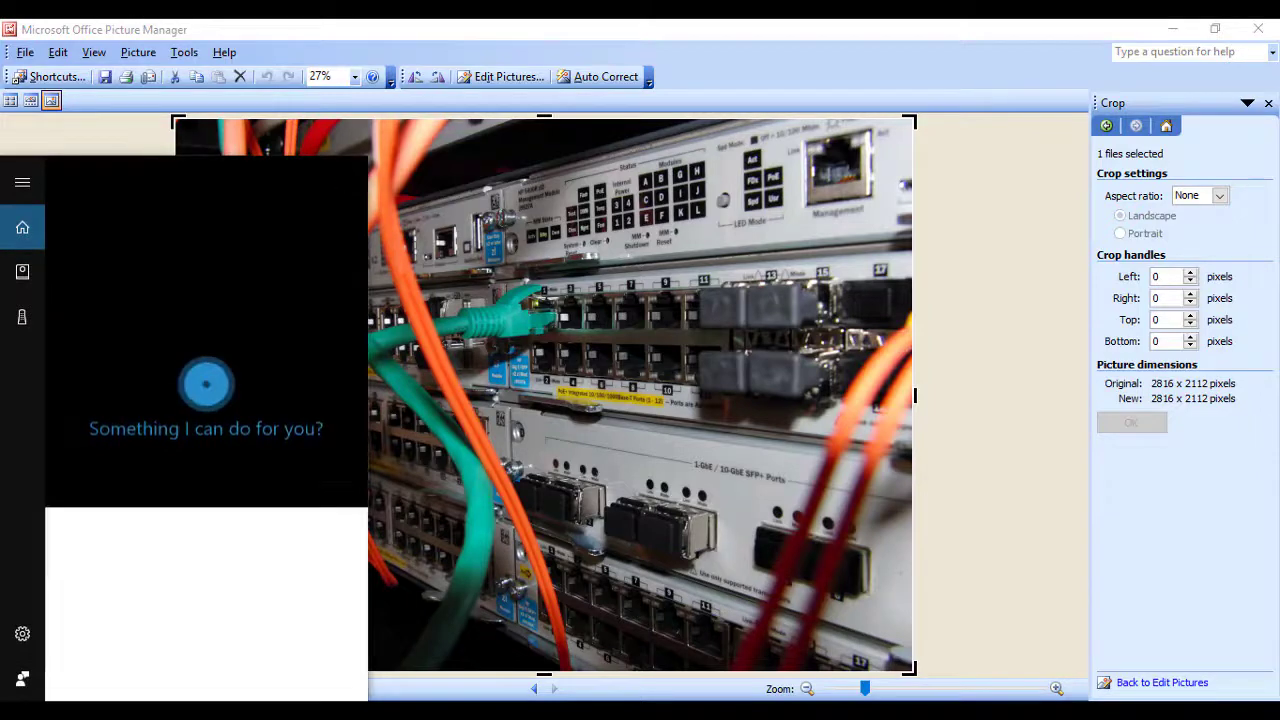
{"action": "type", "text": "cal"}
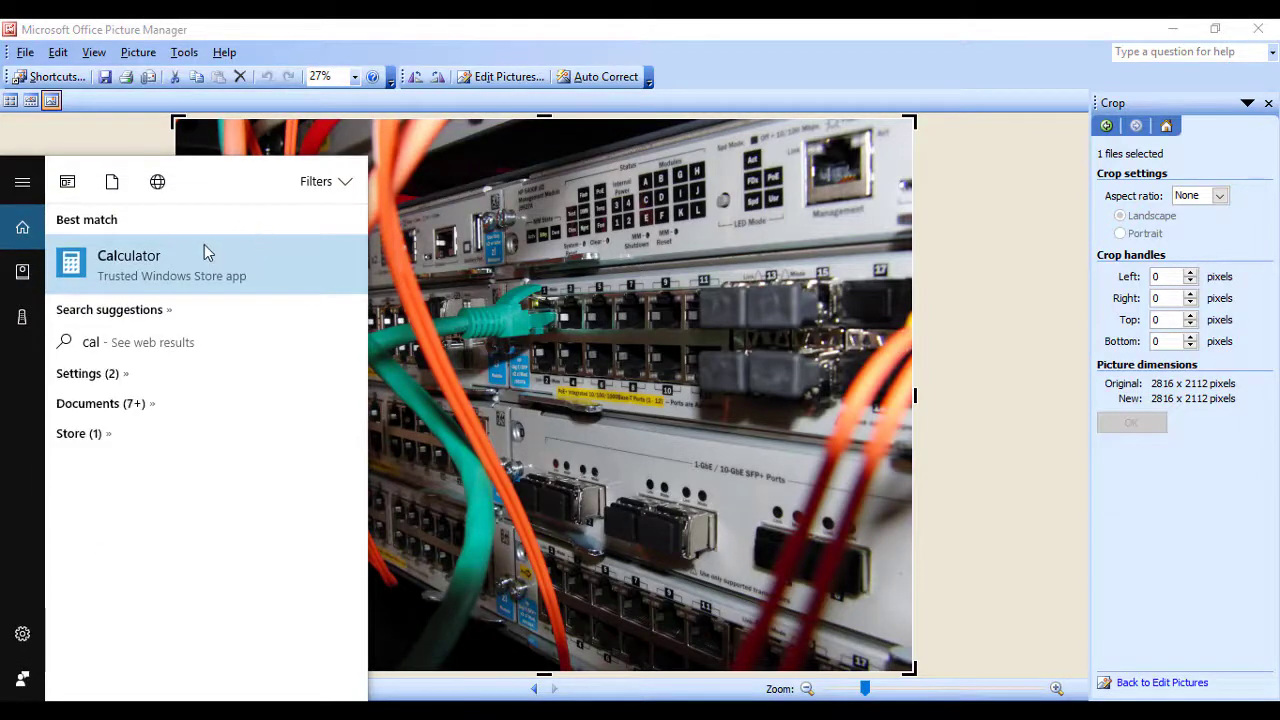
{"action": "left_click", "coordinate": [204, 246]}
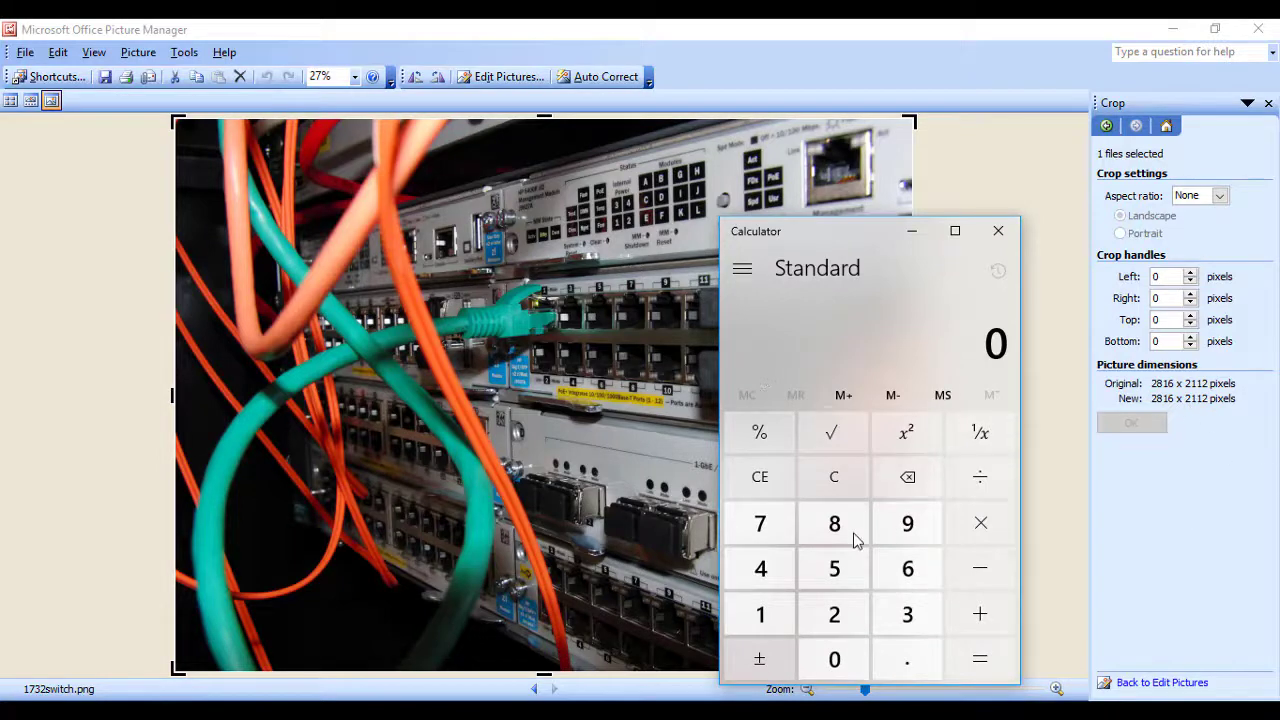
Divide the width 2816 by 3 to get 938.67, then close Calculator.
{"action": "left_click", "coordinate": [834, 611]}
{"action": "left_click", "coordinate": [837, 523]}
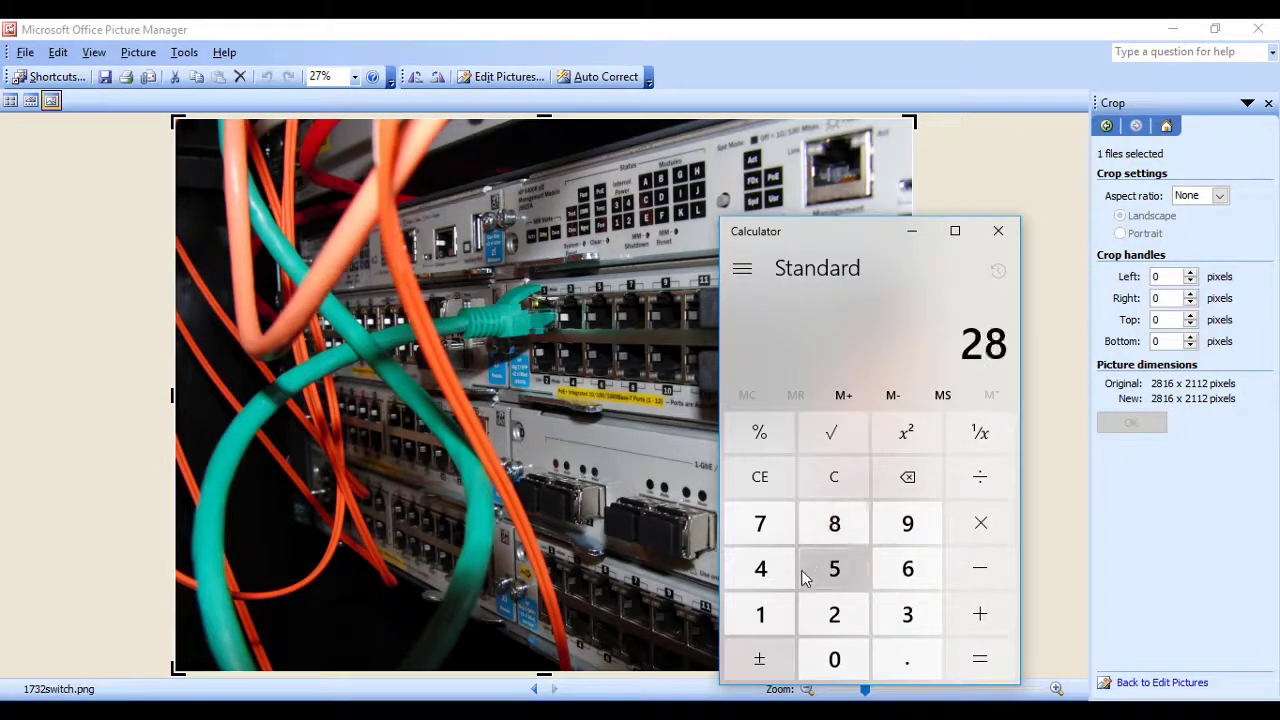
{"action": "left_click", "coordinate": [762, 612]}
{"action": "left_click", "coordinate": [910, 566]}
{"action": "left_click", "coordinate": [958, 516]}
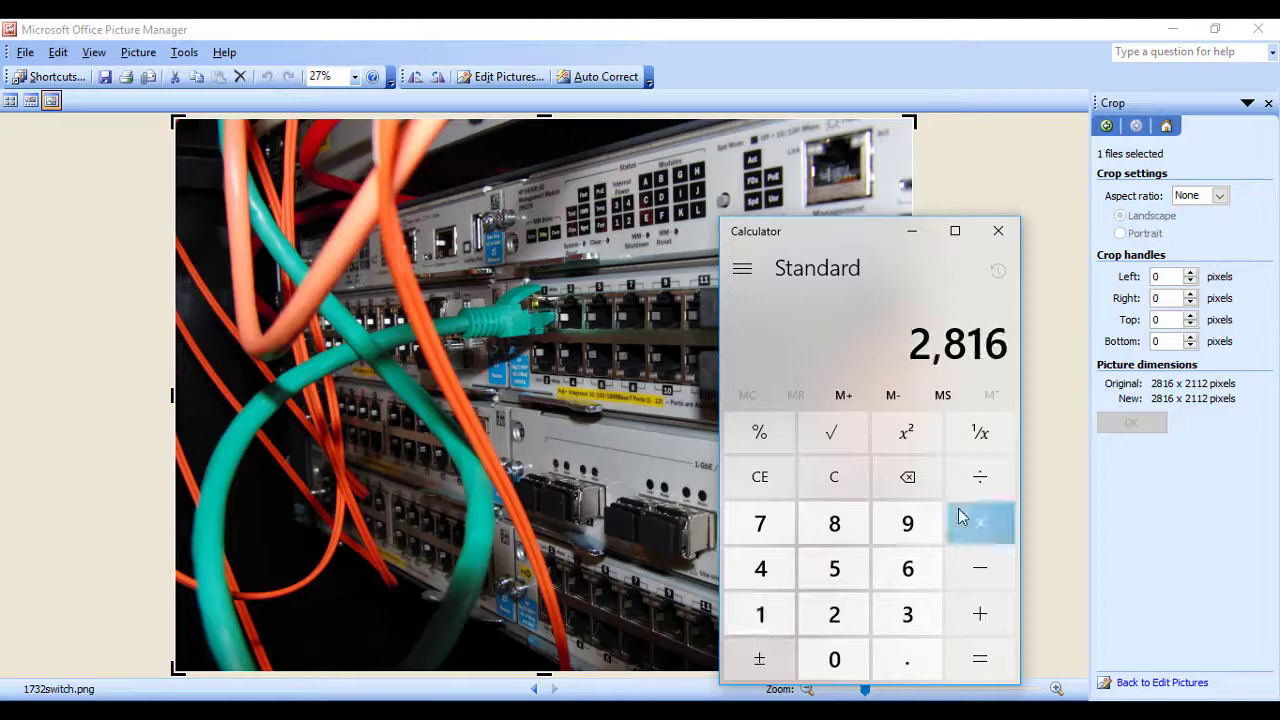
{"action": "left_click", "coordinate": [982, 480]}
{"action": "left_click", "coordinate": [912, 610]}
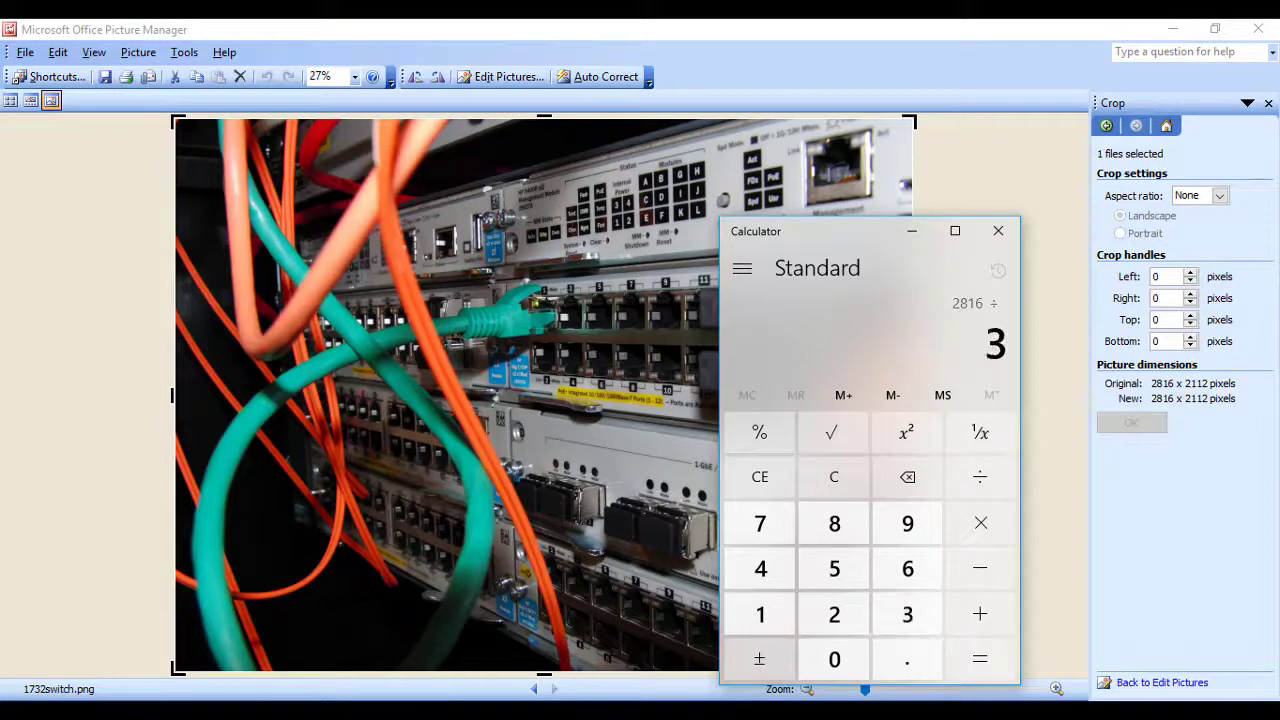
{"action": "left_click", "coordinate": [980, 658]}
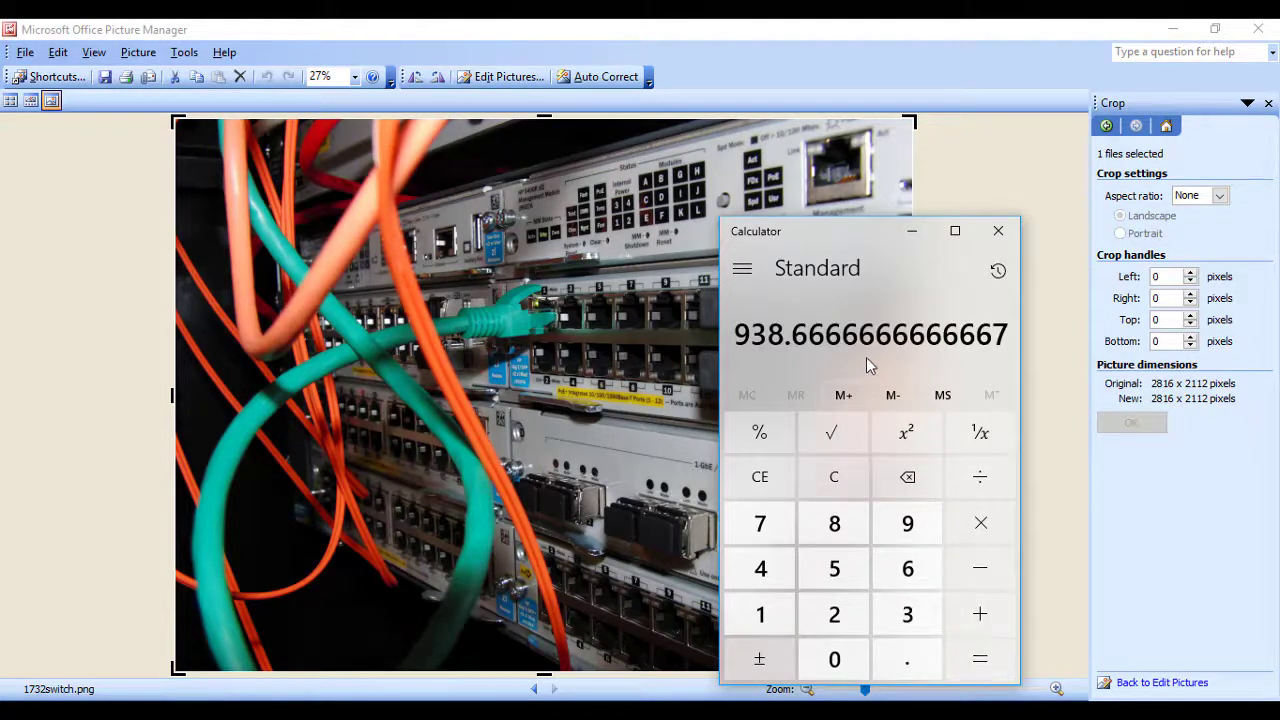
{"action": "left_click", "coordinate": [912, 231]}
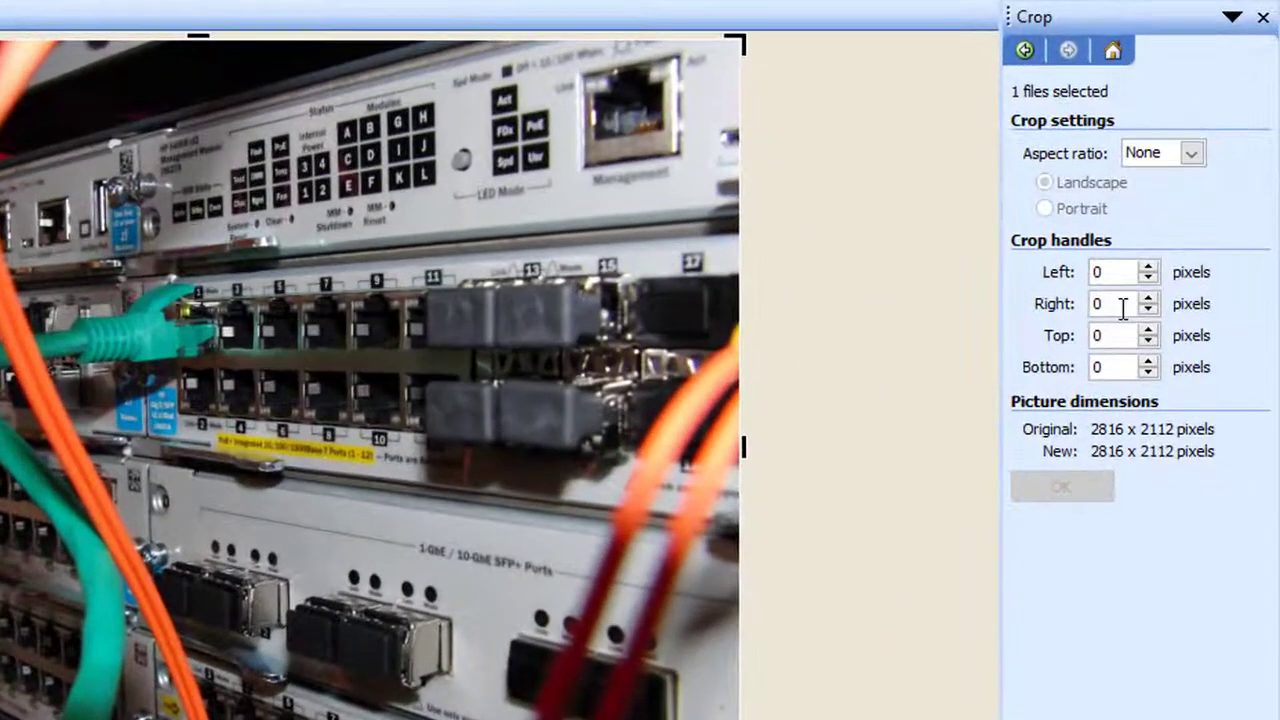
Set the Right and Left crop margins to 938 pixels and apply, leaving 940 × 2112.
{"action": "left_click", "coordinate": [1146, 299]}
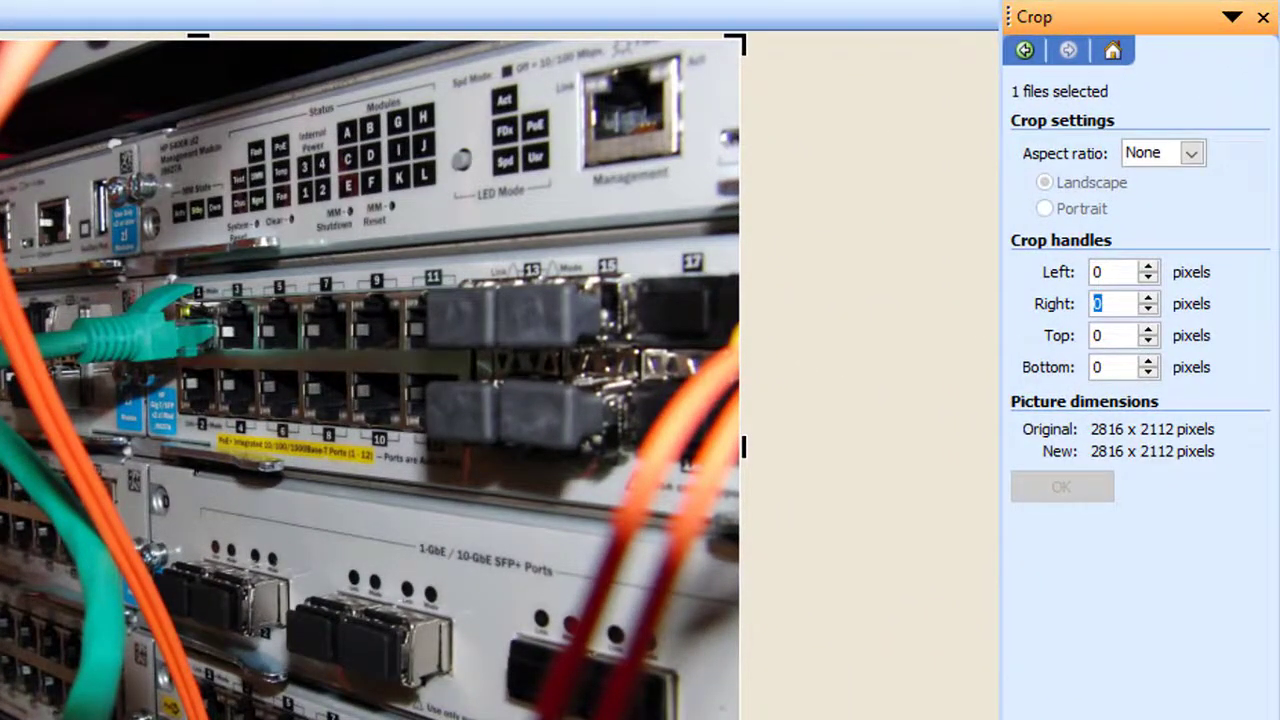
{"action": "type", "text": "93"}
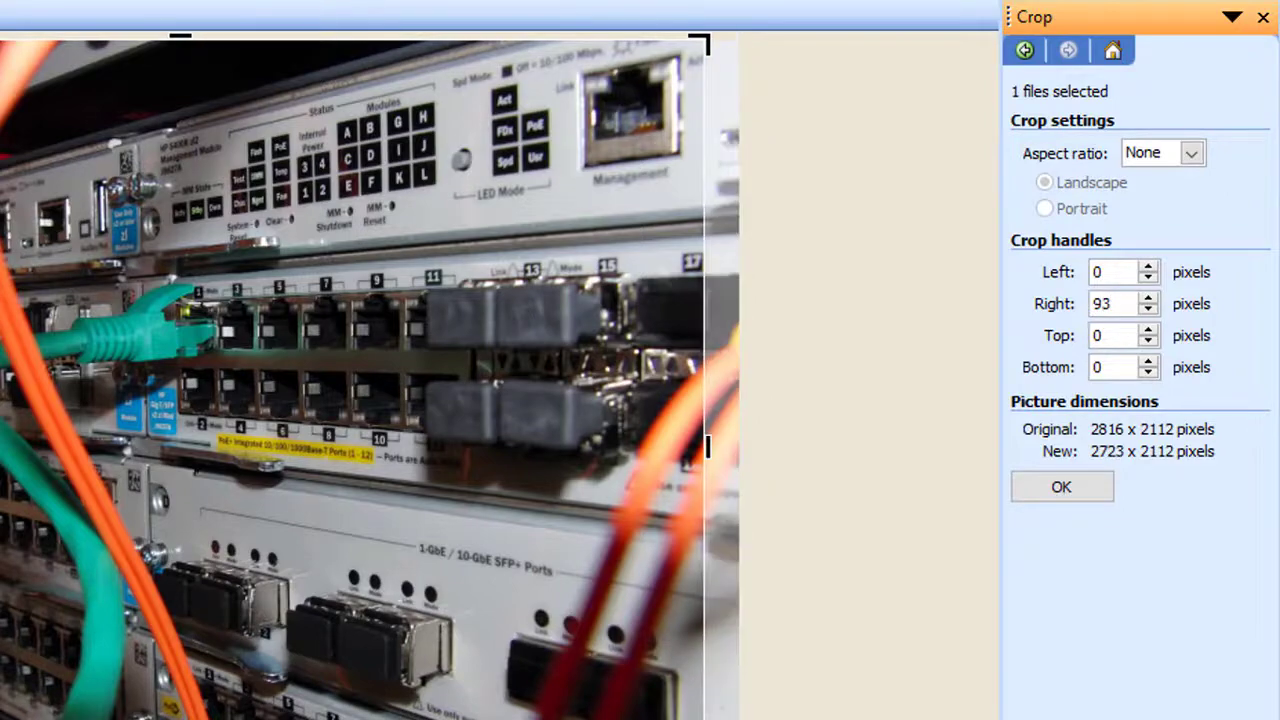
{"action": "type", "text": "8"}
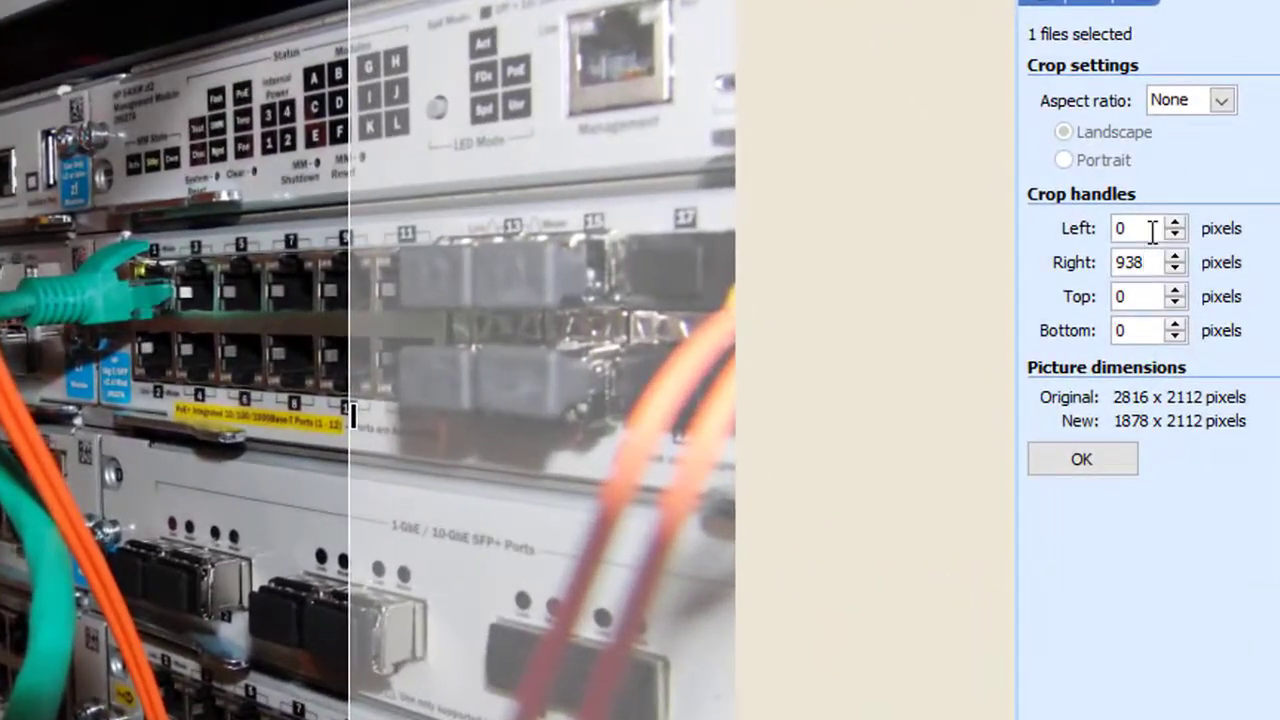
{"action": "double_click", "coordinate": [1160, 258]}
{"action": "type", "text": "9"}
{"action": "type", "text": "38"}
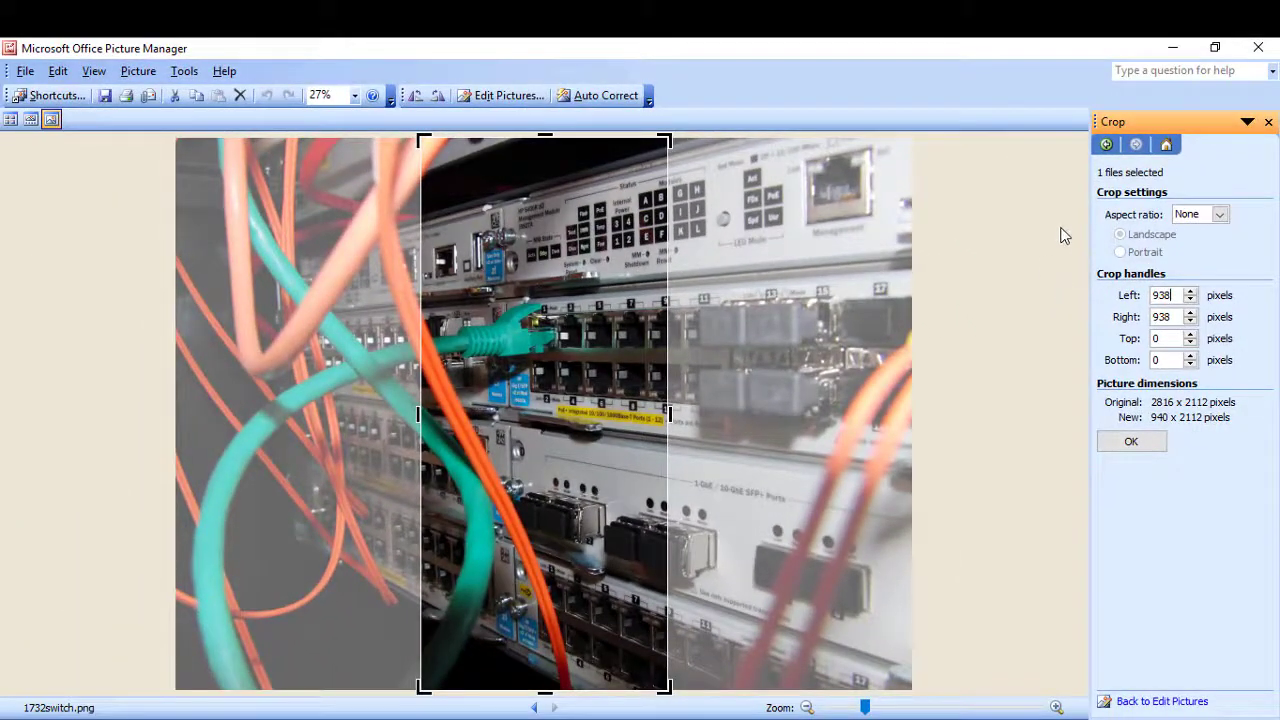
{"action": "left_click", "coordinate": [1132, 442]}
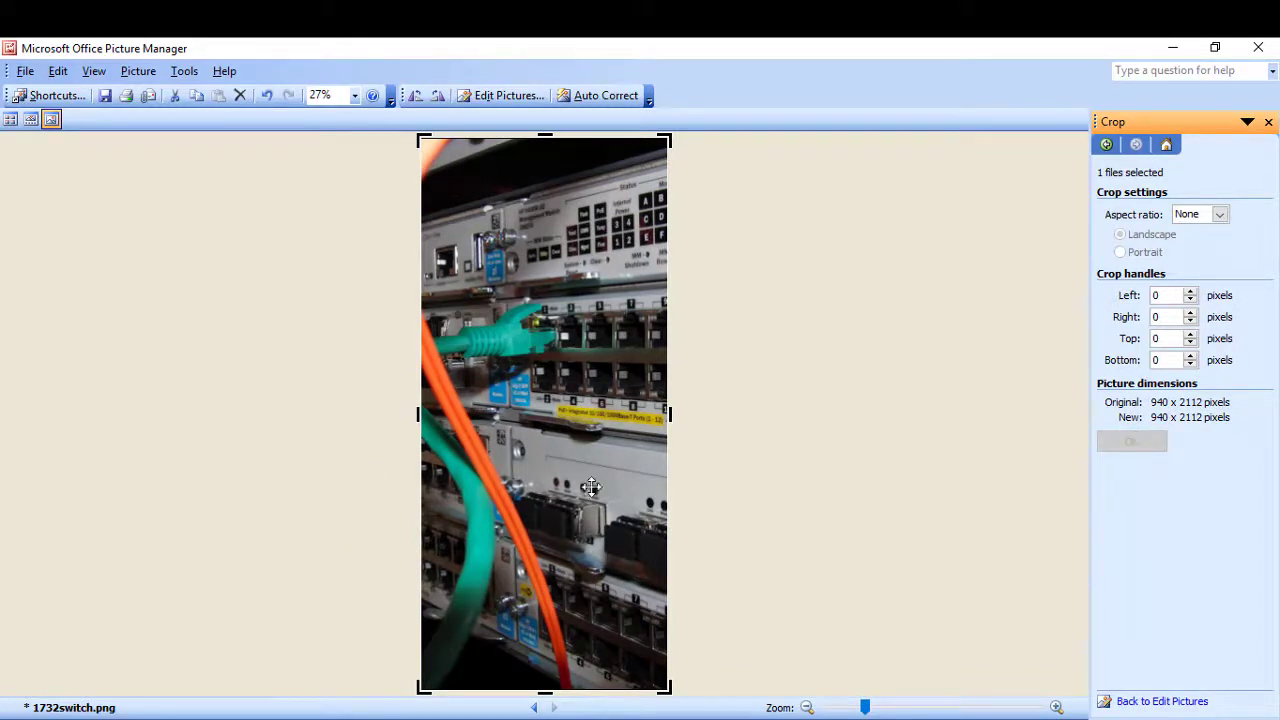
{"action": "mouse_move", "coordinate": [585, 415]}
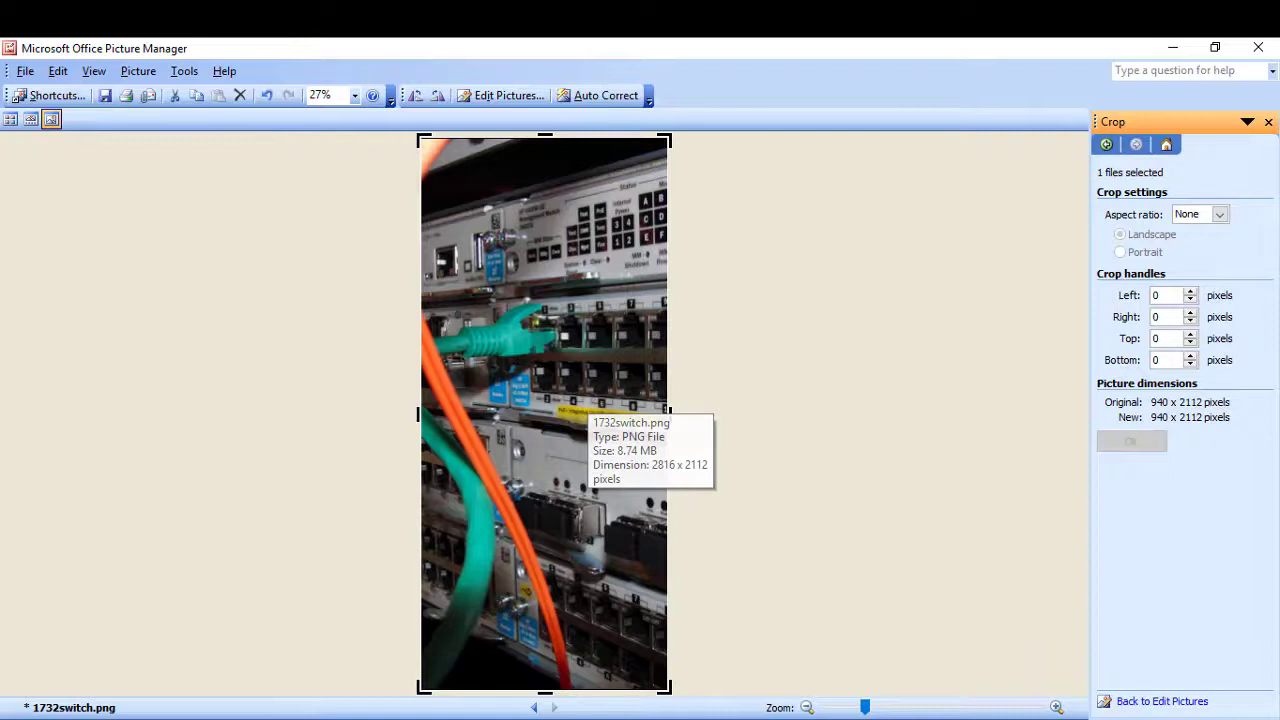
Start a Save As for the cropped picture, then cancel it.
{"action": "left_click", "coordinate": [25, 71]}
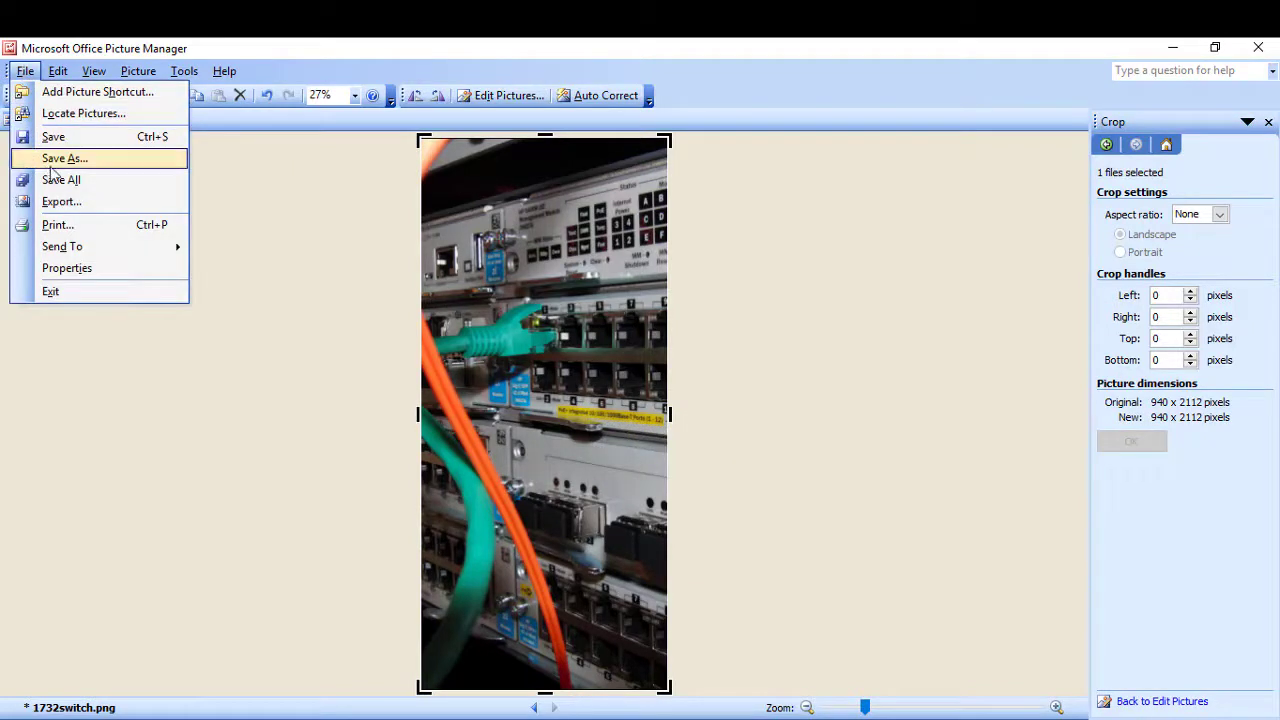
{"action": "left_click", "coordinate": [52, 164]}
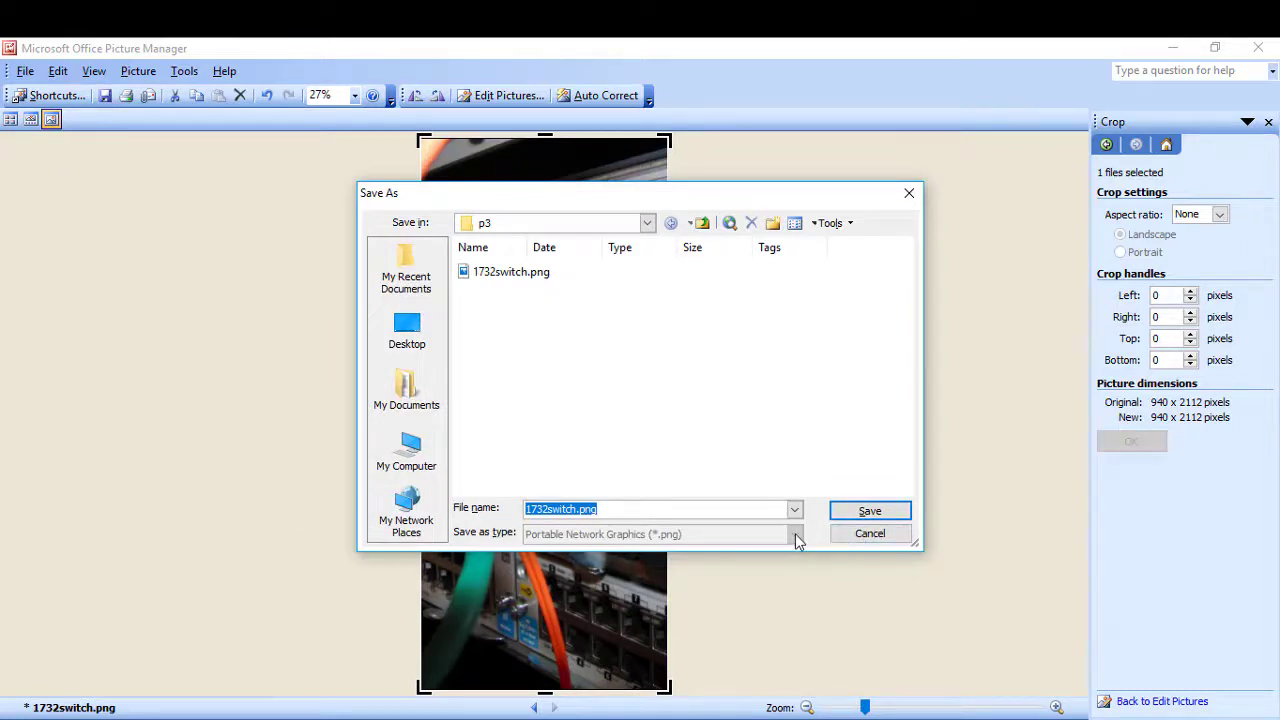
{"action": "left_click", "coordinate": [870, 537]}
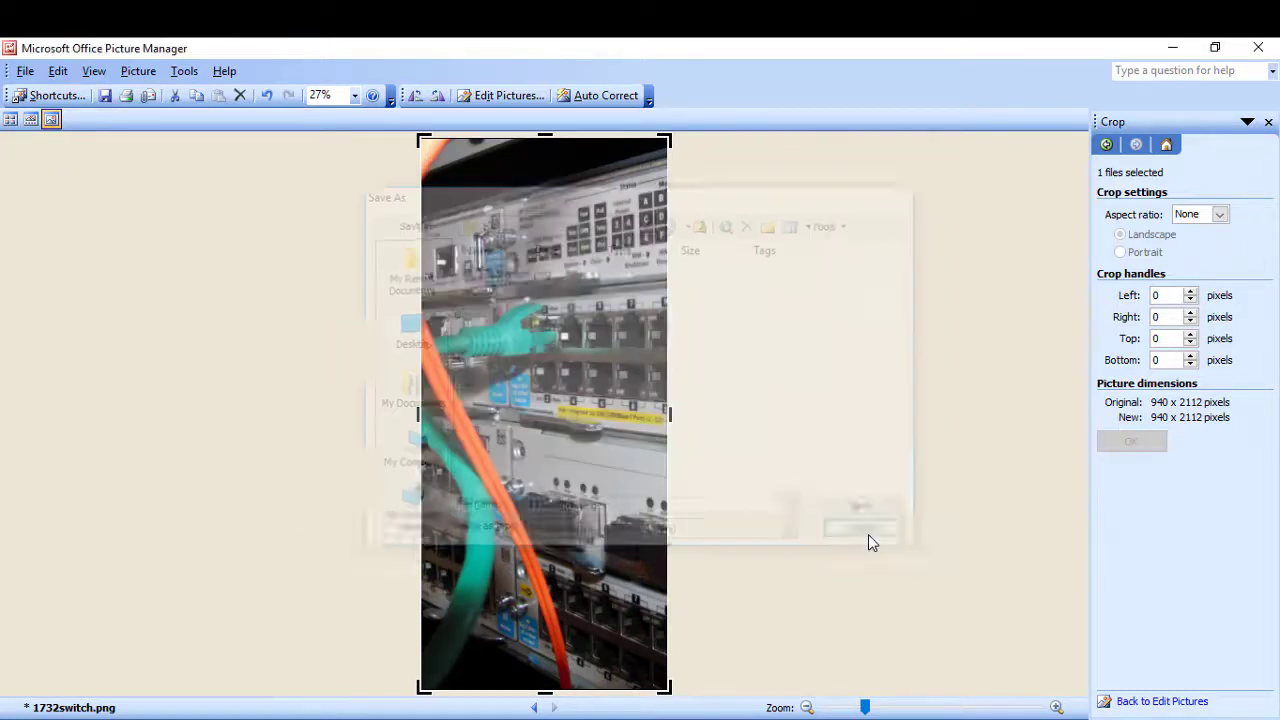
Export the cropped picture as 1732switch.jpg in JPEG File Interchange Format to the p3 folder.
{"action": "left_click", "coordinate": [25, 71]}
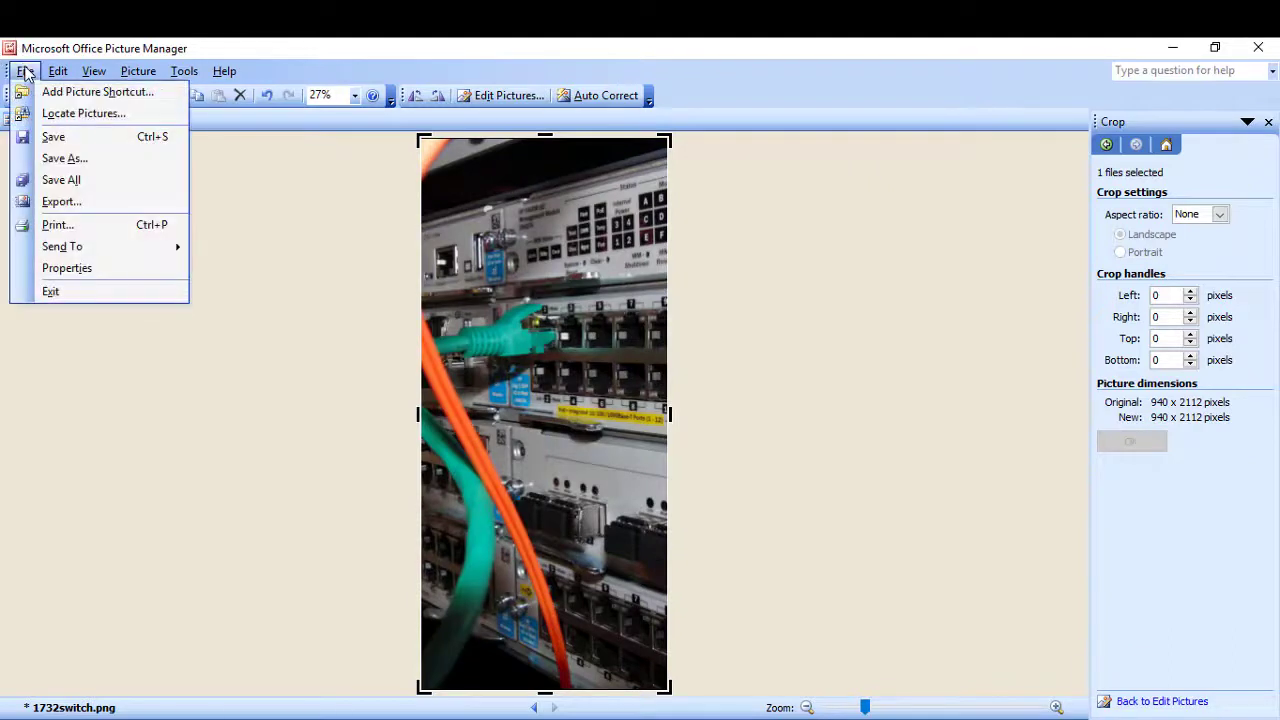
{"action": "left_click", "coordinate": [62, 203]}
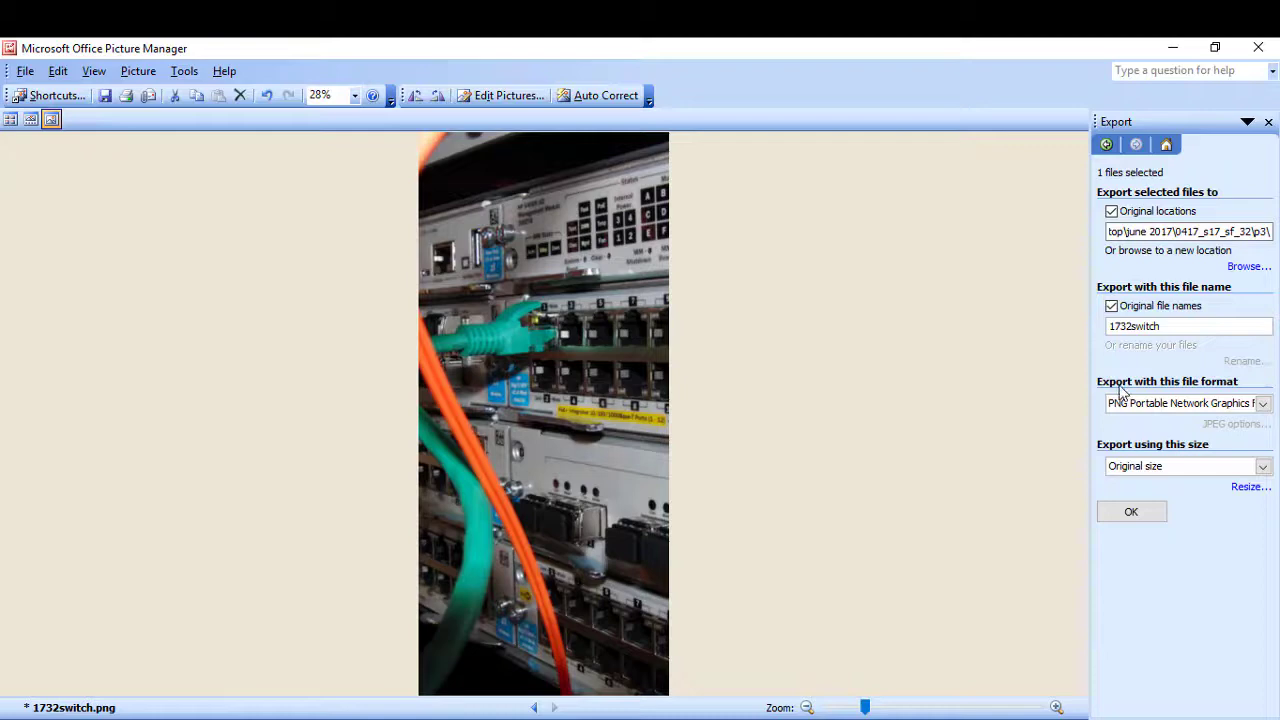
{"action": "left_click", "coordinate": [132, 73]}
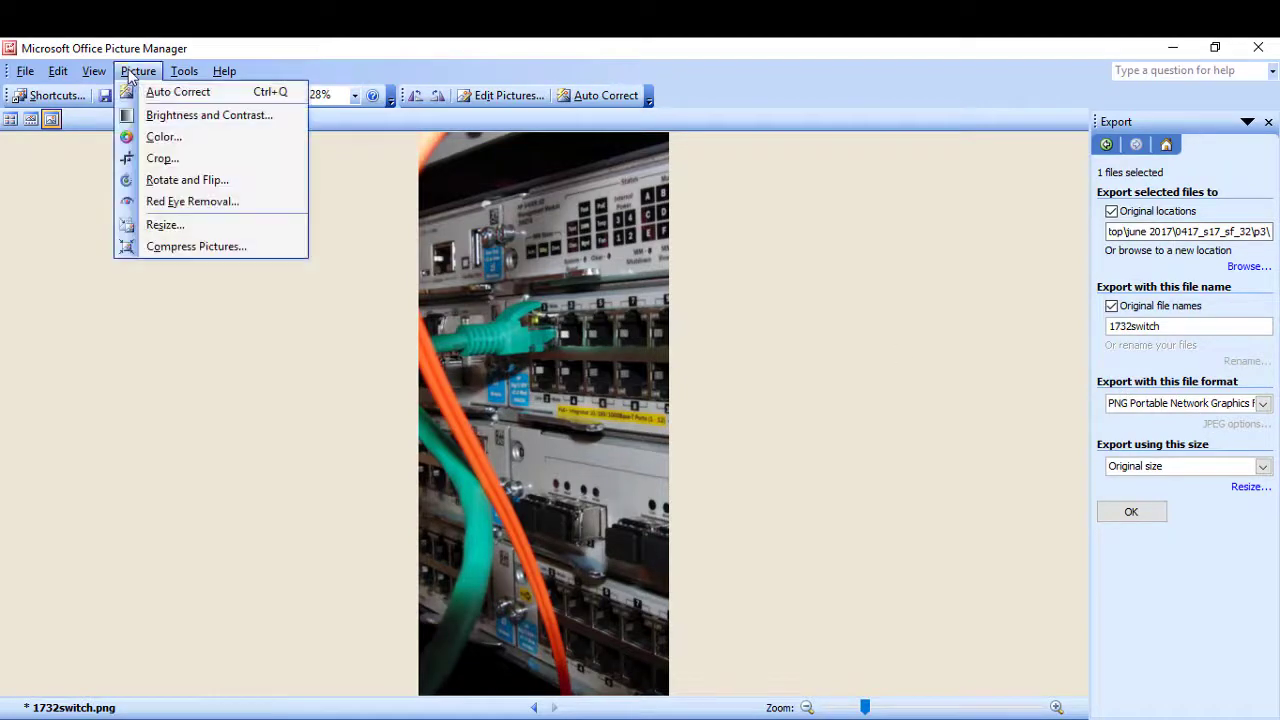
{"action": "left_click", "coordinate": [132, 72]}
{"action": "left_click", "coordinate": [25, 71]}
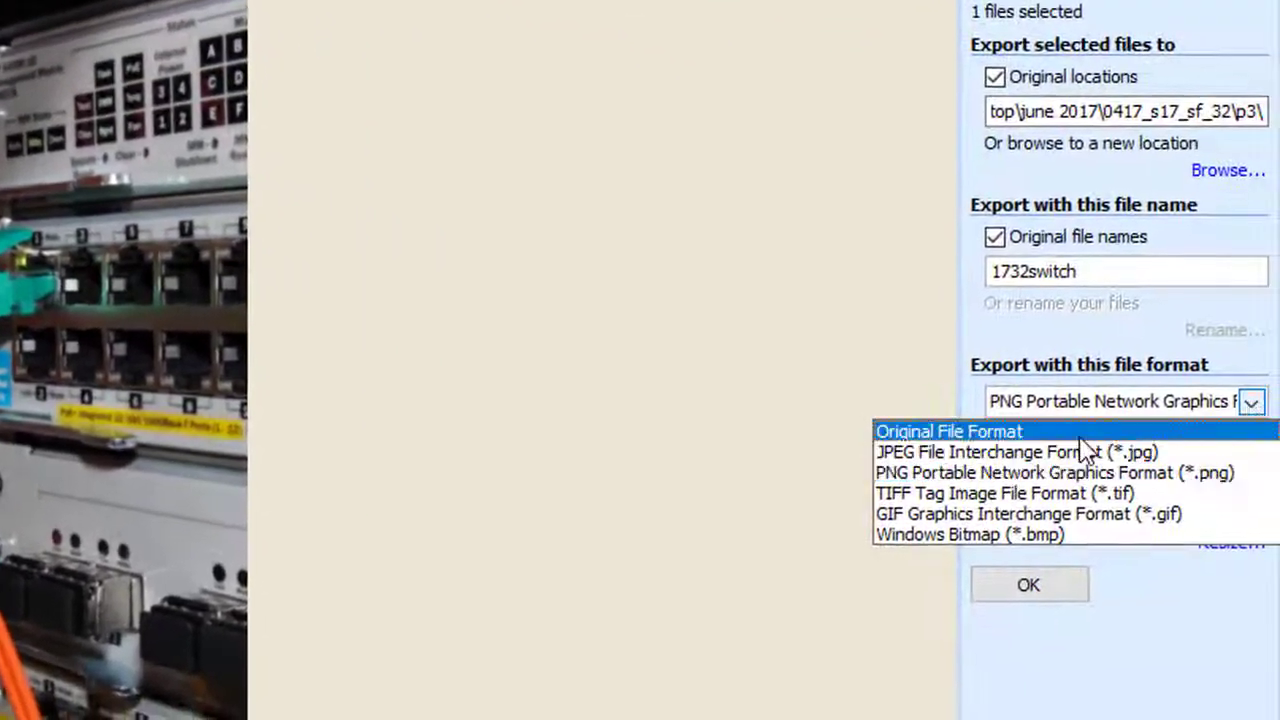
{"action": "left_click", "coordinate": [980, 452]}
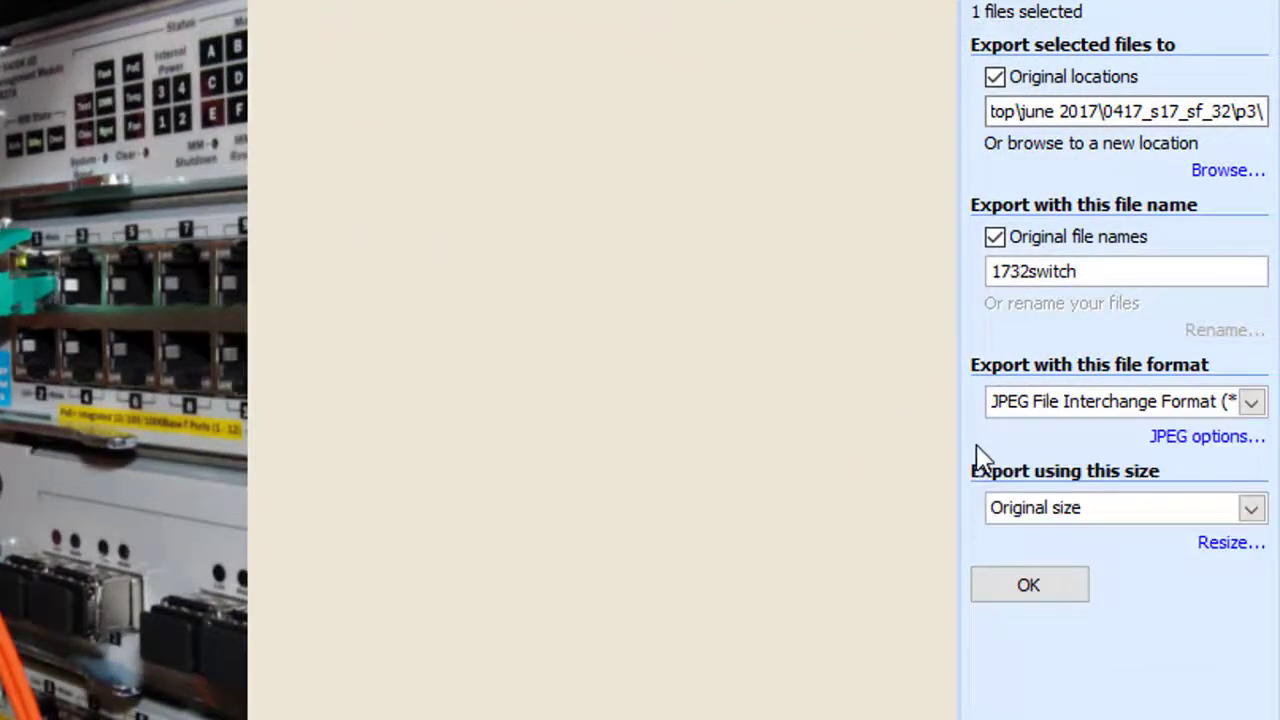
{"action": "left_click", "coordinate": [1100, 271]}
{"action": "left_click", "coordinate": [1031, 590]}
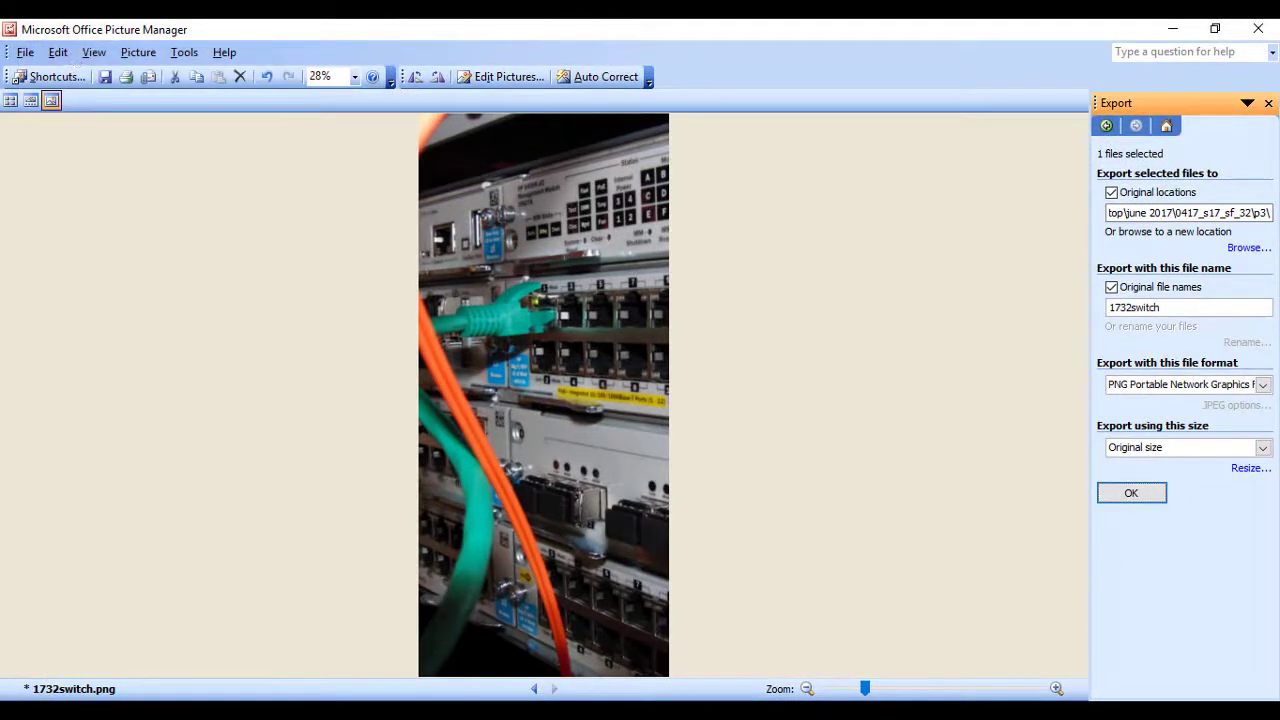
{"action": "key", "text": "alt+Tab"}
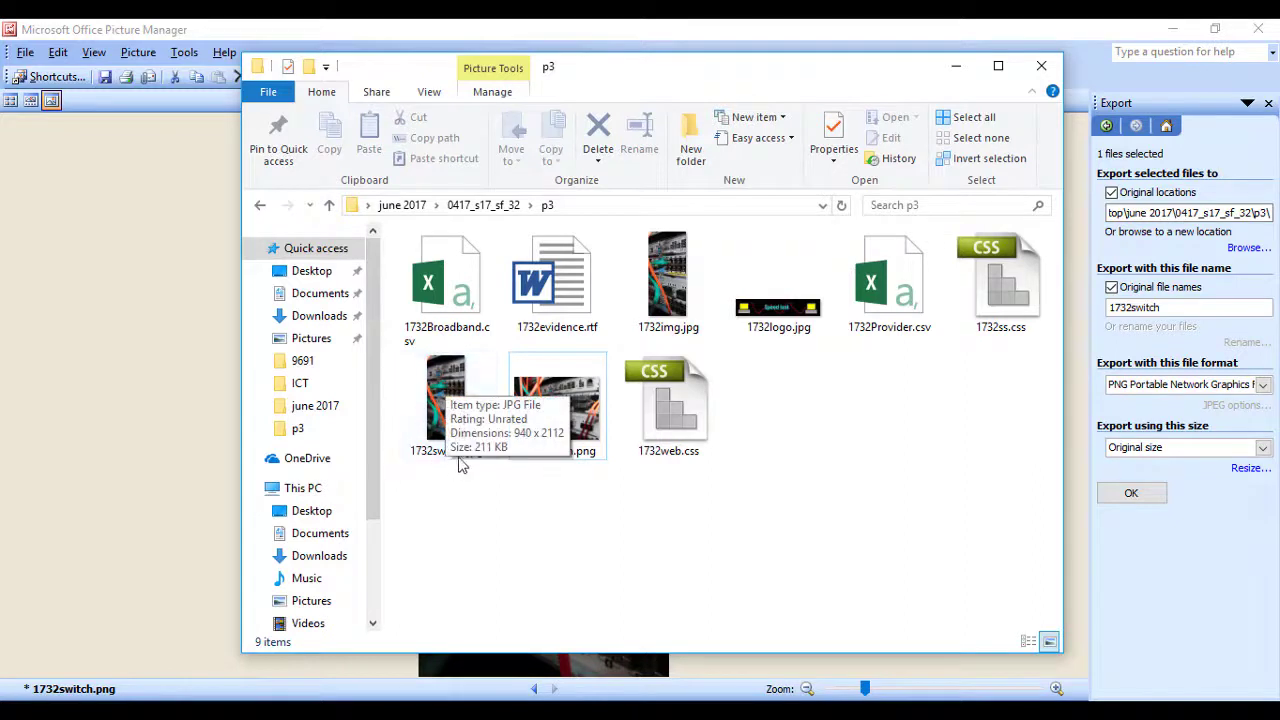
{"action": "mouse_move", "coordinate": [446, 400]}
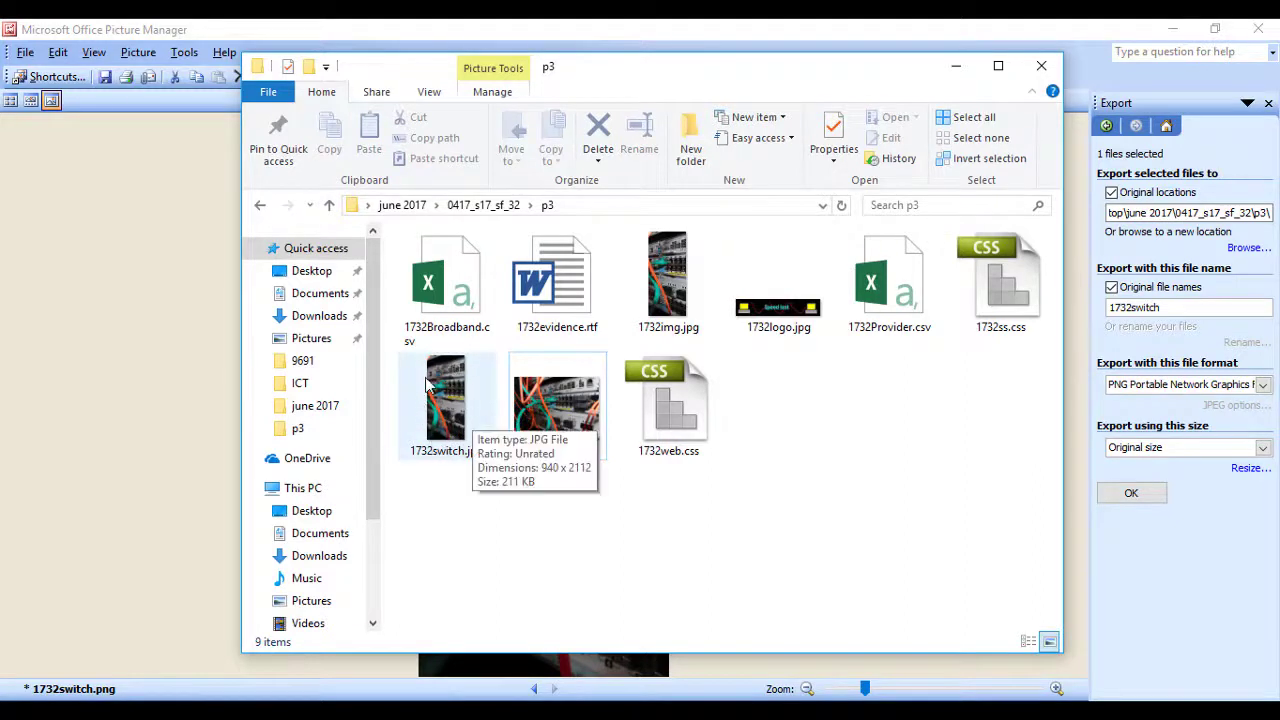
Check 1732switch.jpg (940 × 2112, 211 KB) in Explorer and open it in Picture Manager.
{"action": "left_click", "coordinate": [464, 432]}
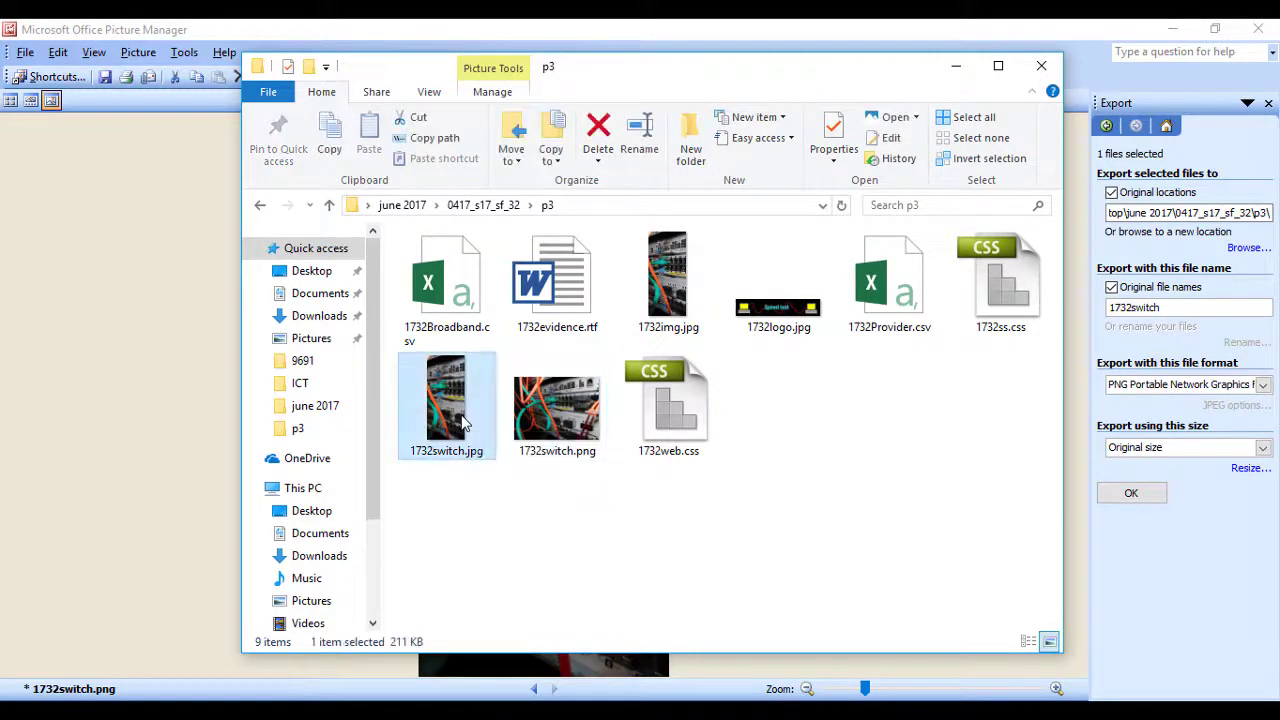
{"action": "left_click", "coordinate": [44, 474]}
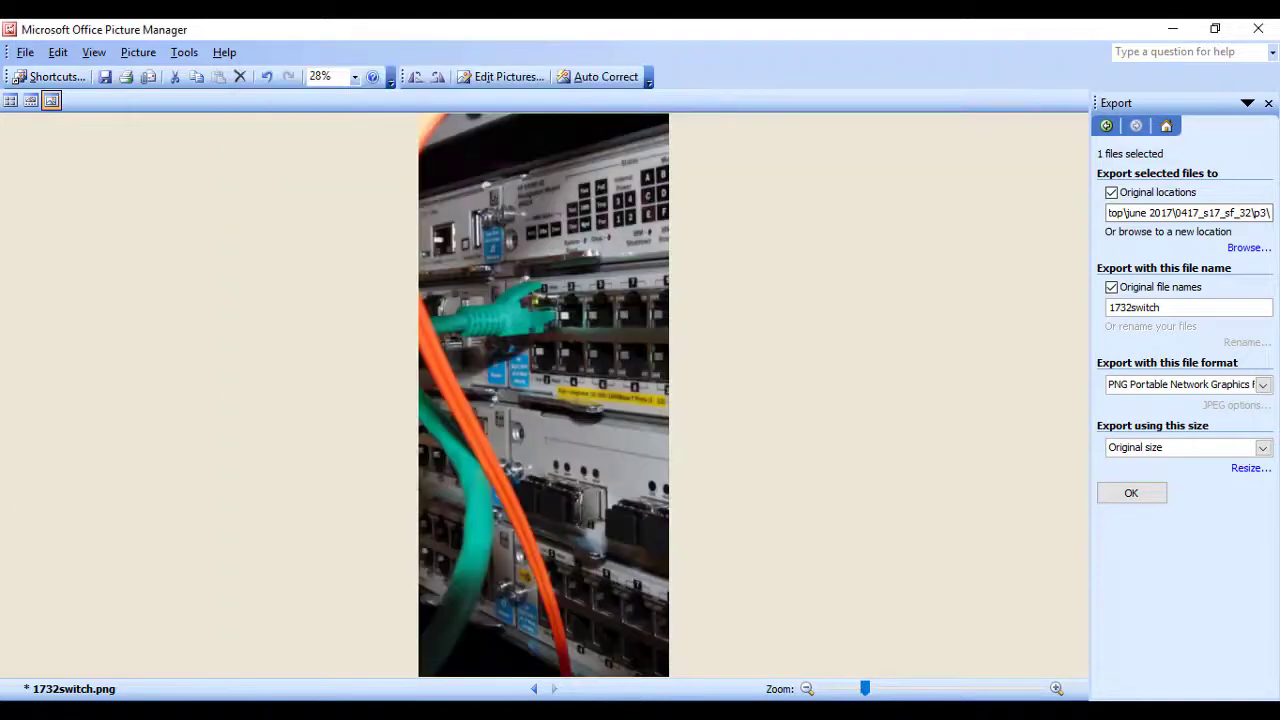